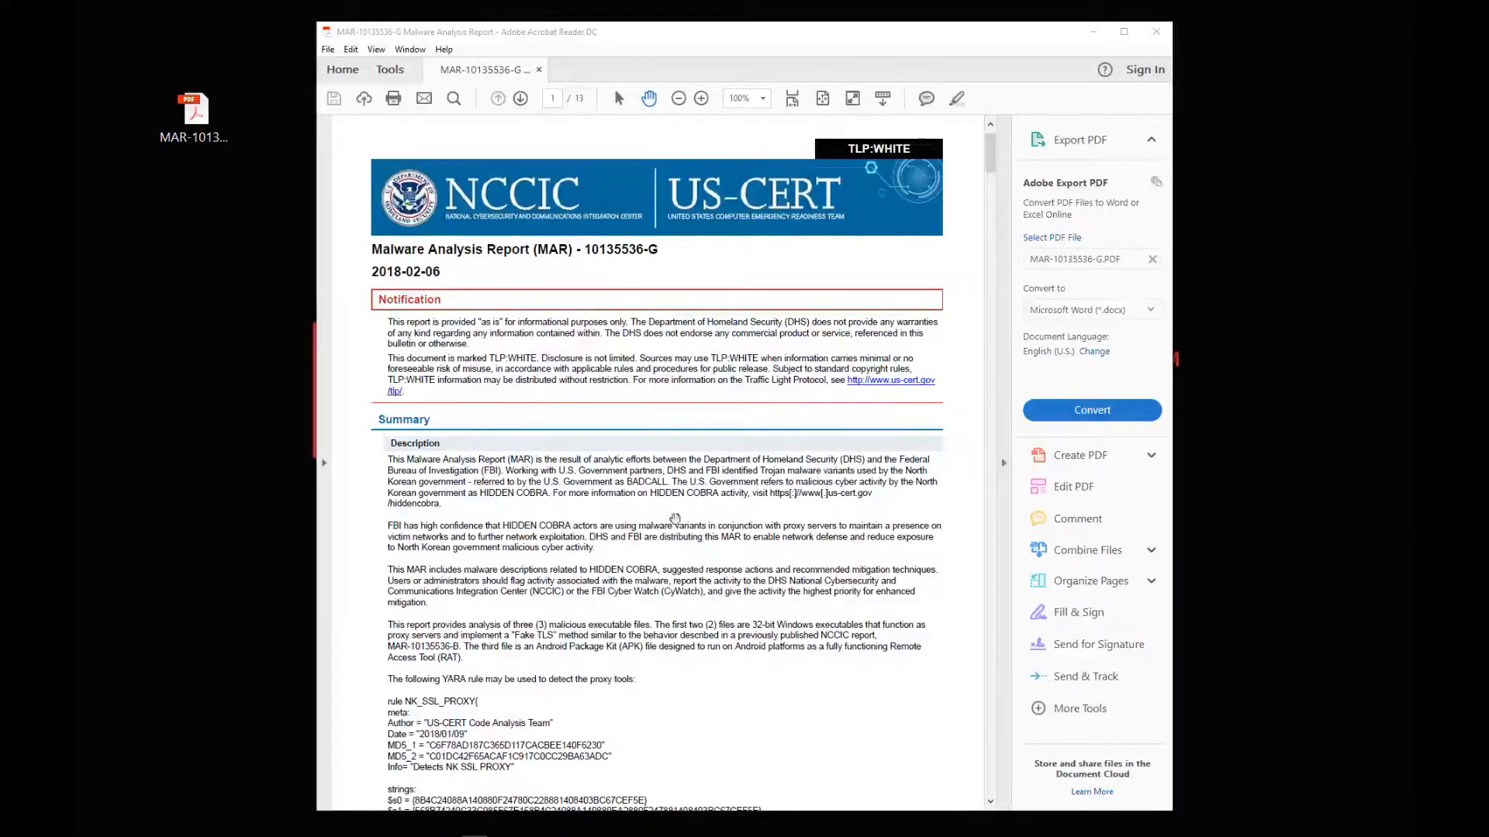
- Skim the malware report's summary and look up the file reputation of MD5 hash C6F78AD187C365D117CACBEE140F6230 in the Private Cloud GTI Dashboard
{"action": "scroll", "coordinate": [683, 520], "scroll_direction": "down", "scroll_amount": 3}
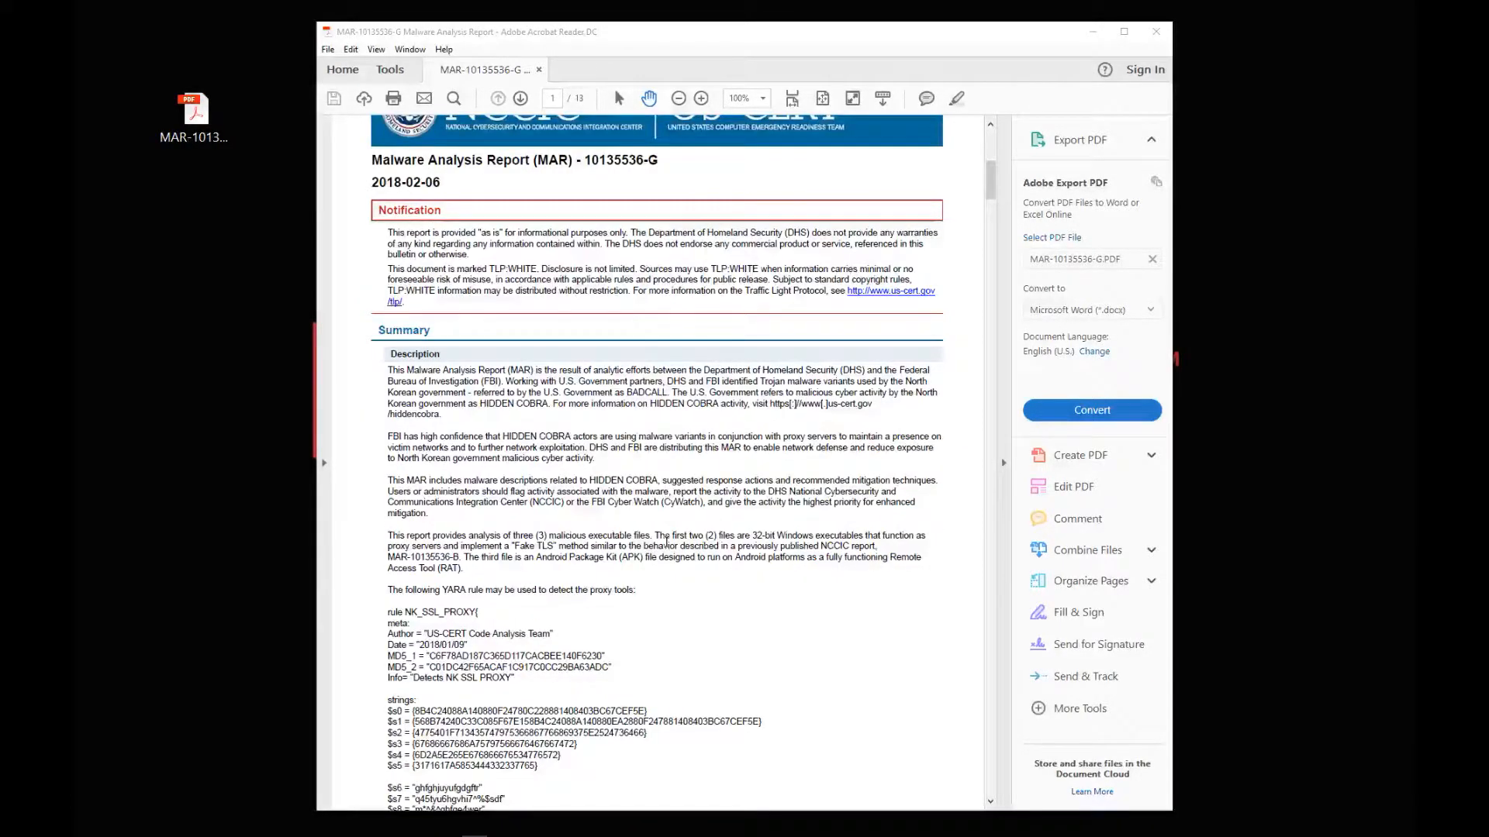
{"action": "scroll", "coordinate": [668, 548], "scroll_direction": "down", "scroll_amount": 1}
{"action": "scroll", "coordinate": [668, 550], "scroll_direction": "up", "scroll_amount": 2}
{"action": "scroll", "coordinate": [668, 551], "scroll_direction": "up", "scroll_amount": 2}
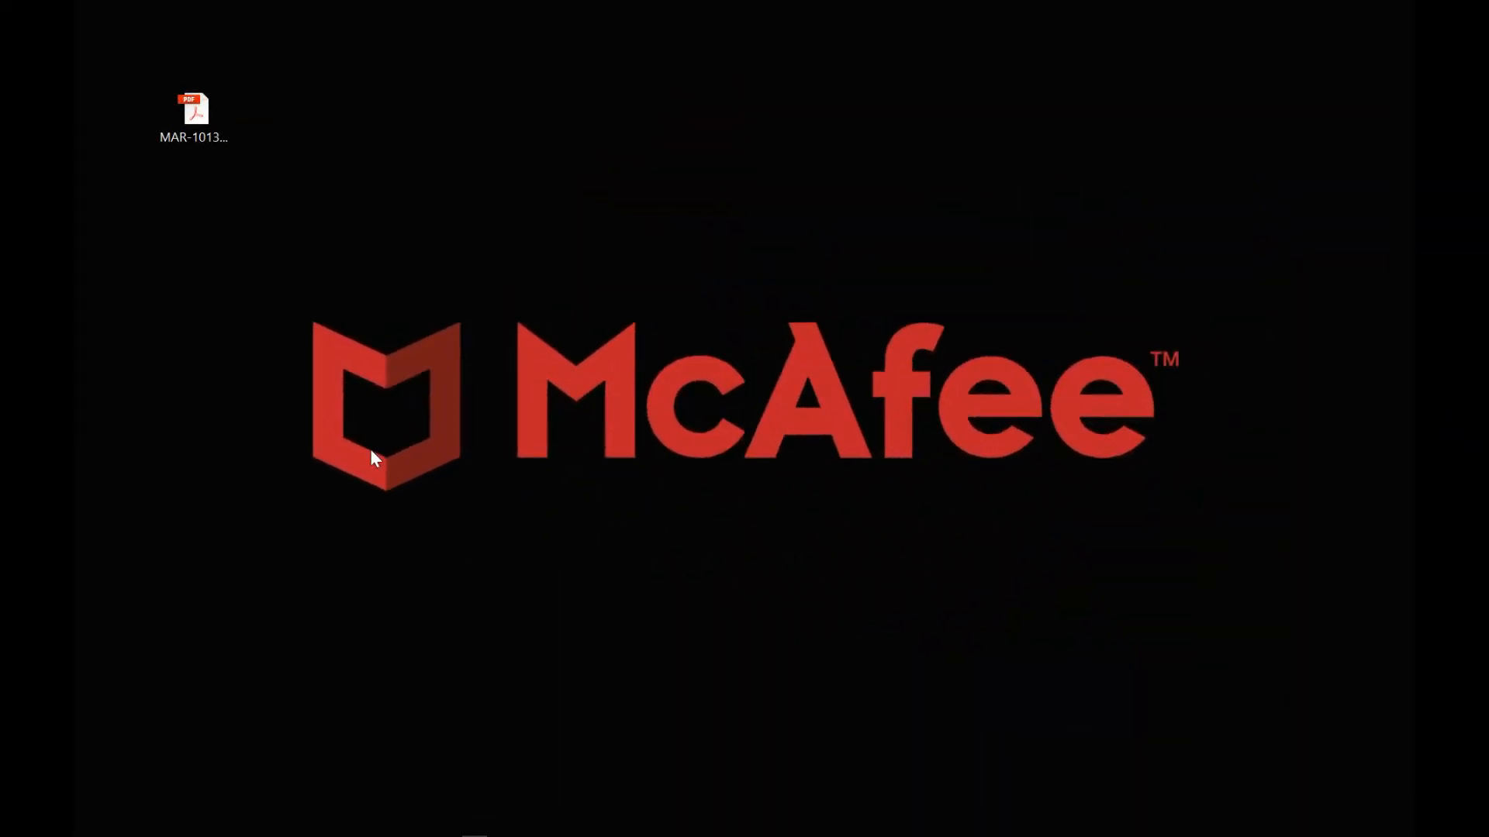
{"action": "mouse_move", "coordinate": [194, 829]}
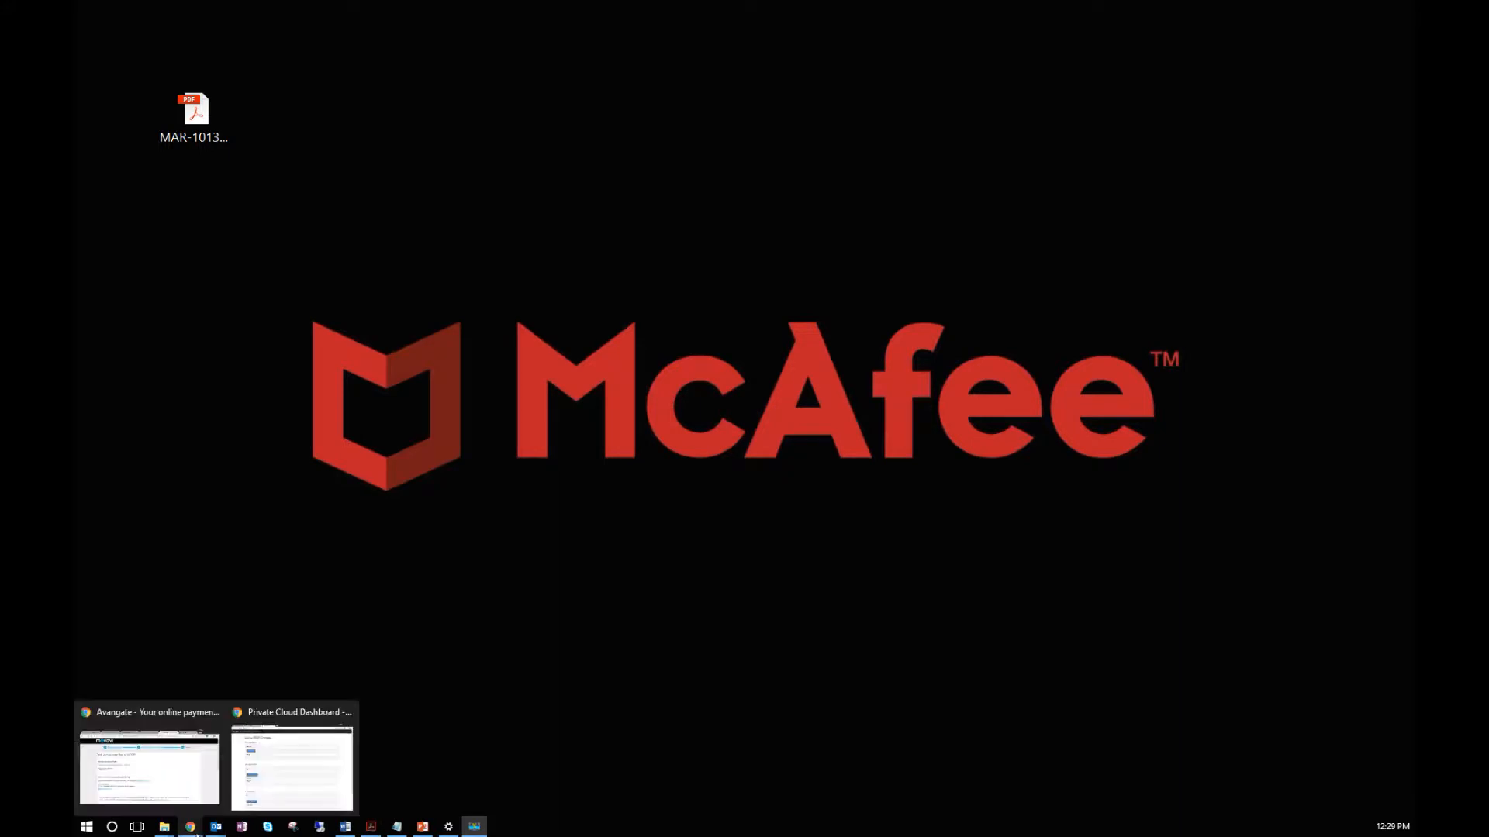
{"action": "left_click", "coordinate": [296, 779]}
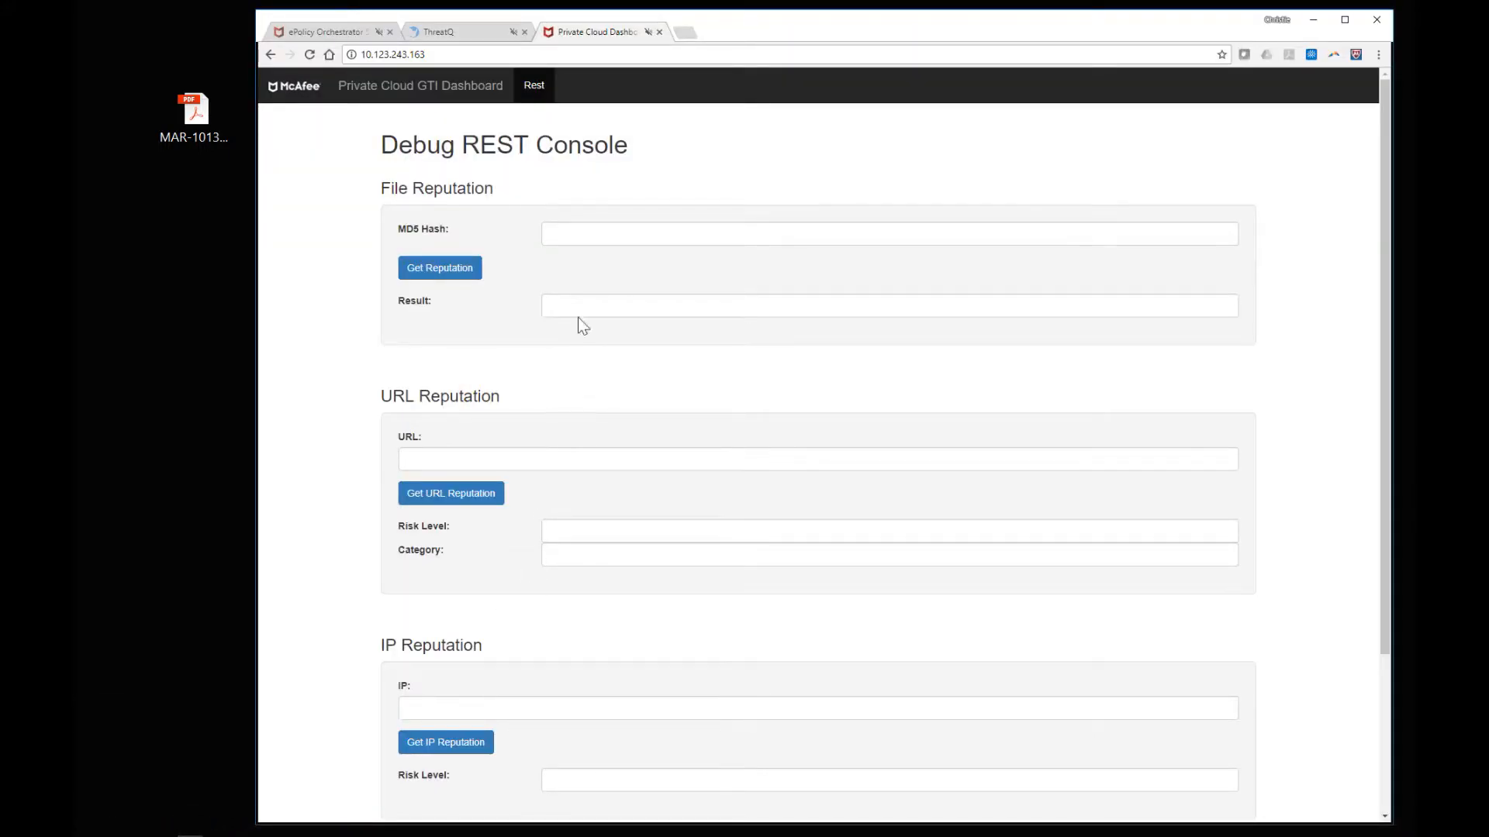
{"action": "left_click", "coordinate": [577, 238]}
{"action": "type", "text": "C6F7BAD187C365D117CACBEE140F6230"}
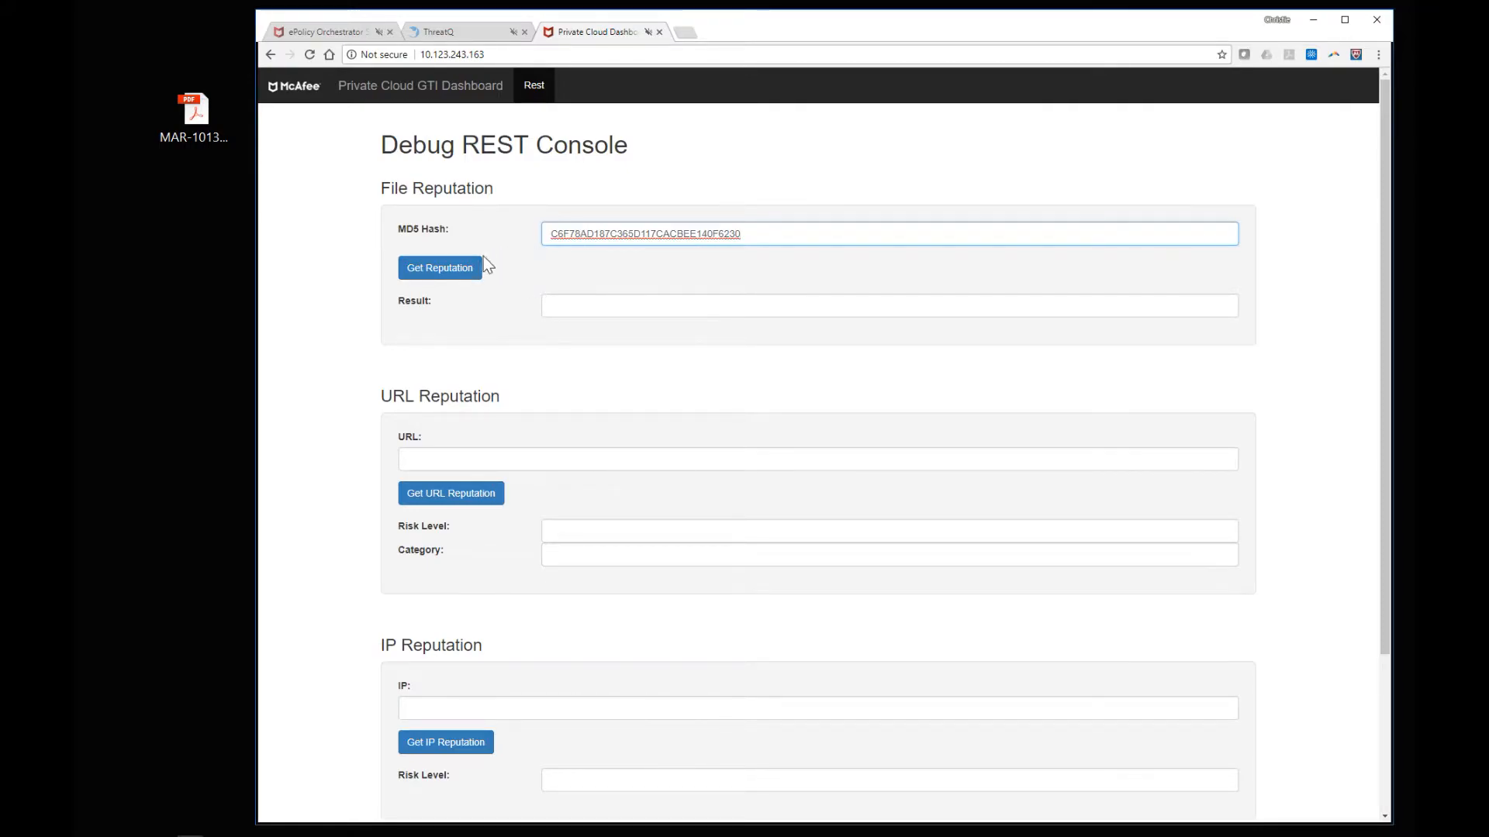
{"action": "left_click", "coordinate": [454, 277]}
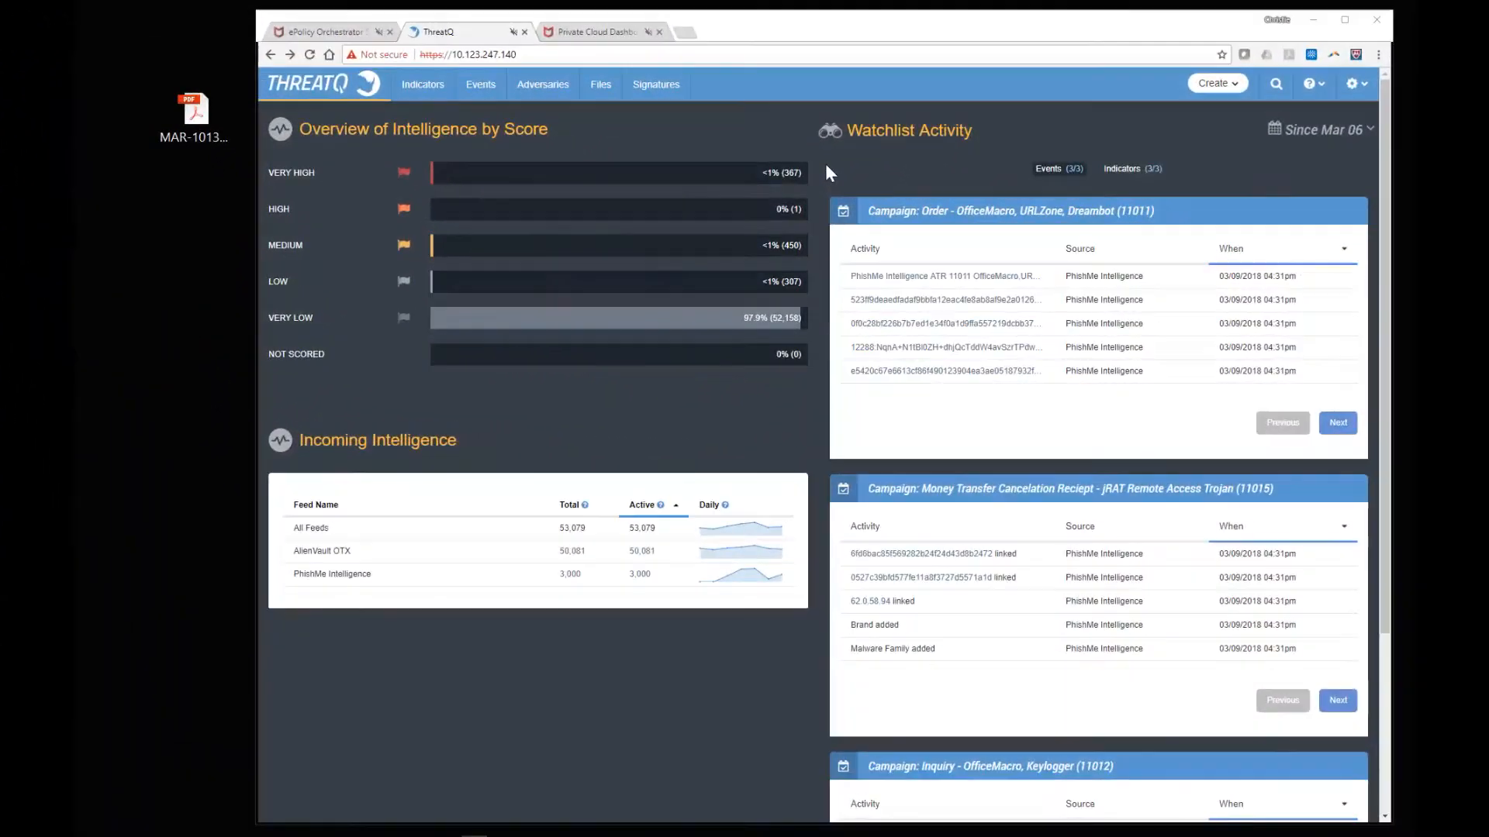
- Search ThreatQ for the MD5 hash C6F78AD187C365D117CACBEE140F6230
{"action": "left_click", "coordinate": [1273, 83]}
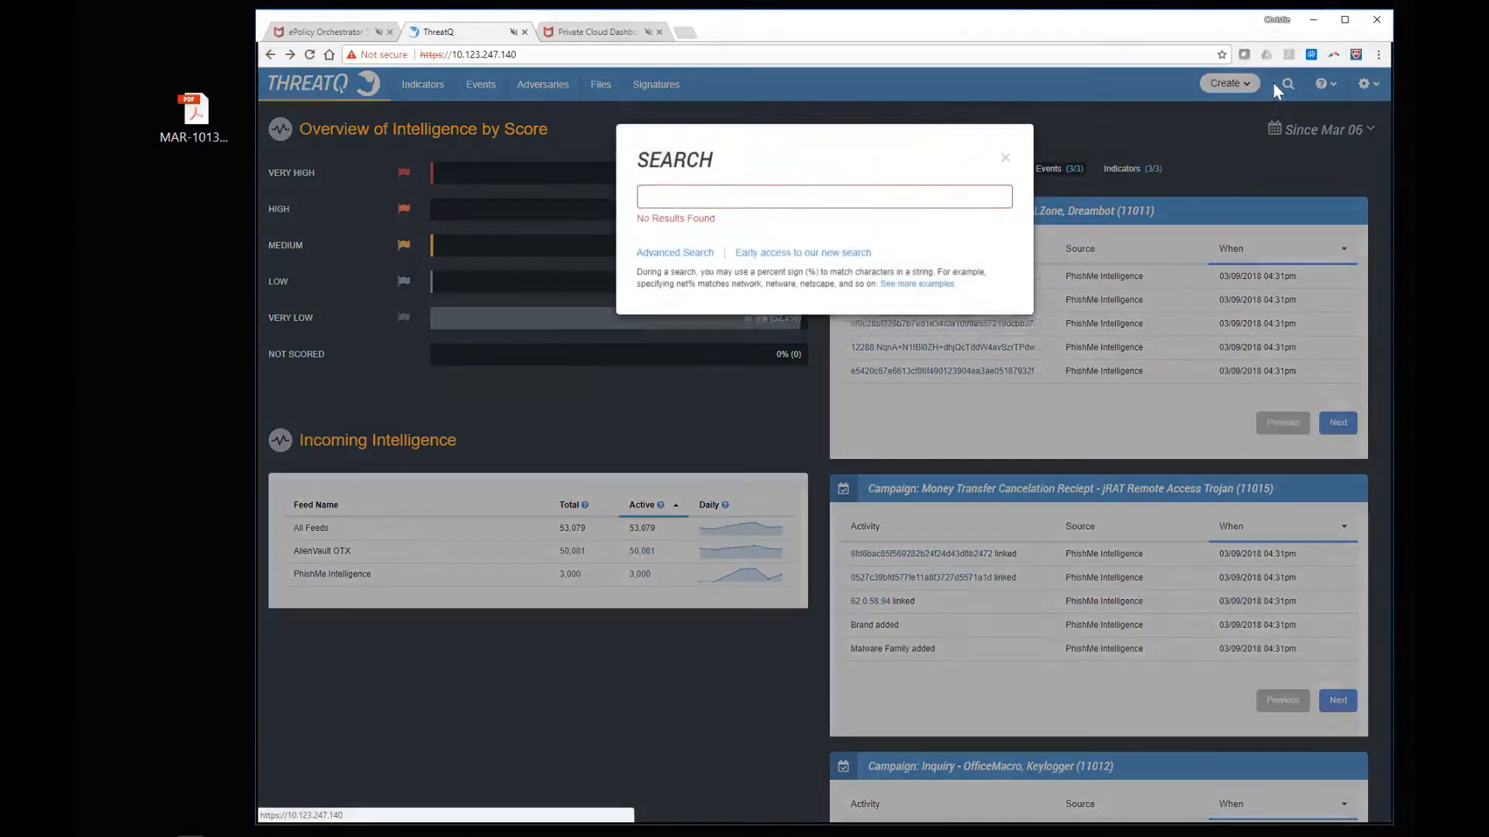
{"action": "type", "text": "C6F78AD187C365D117CACBEE140F6230"}
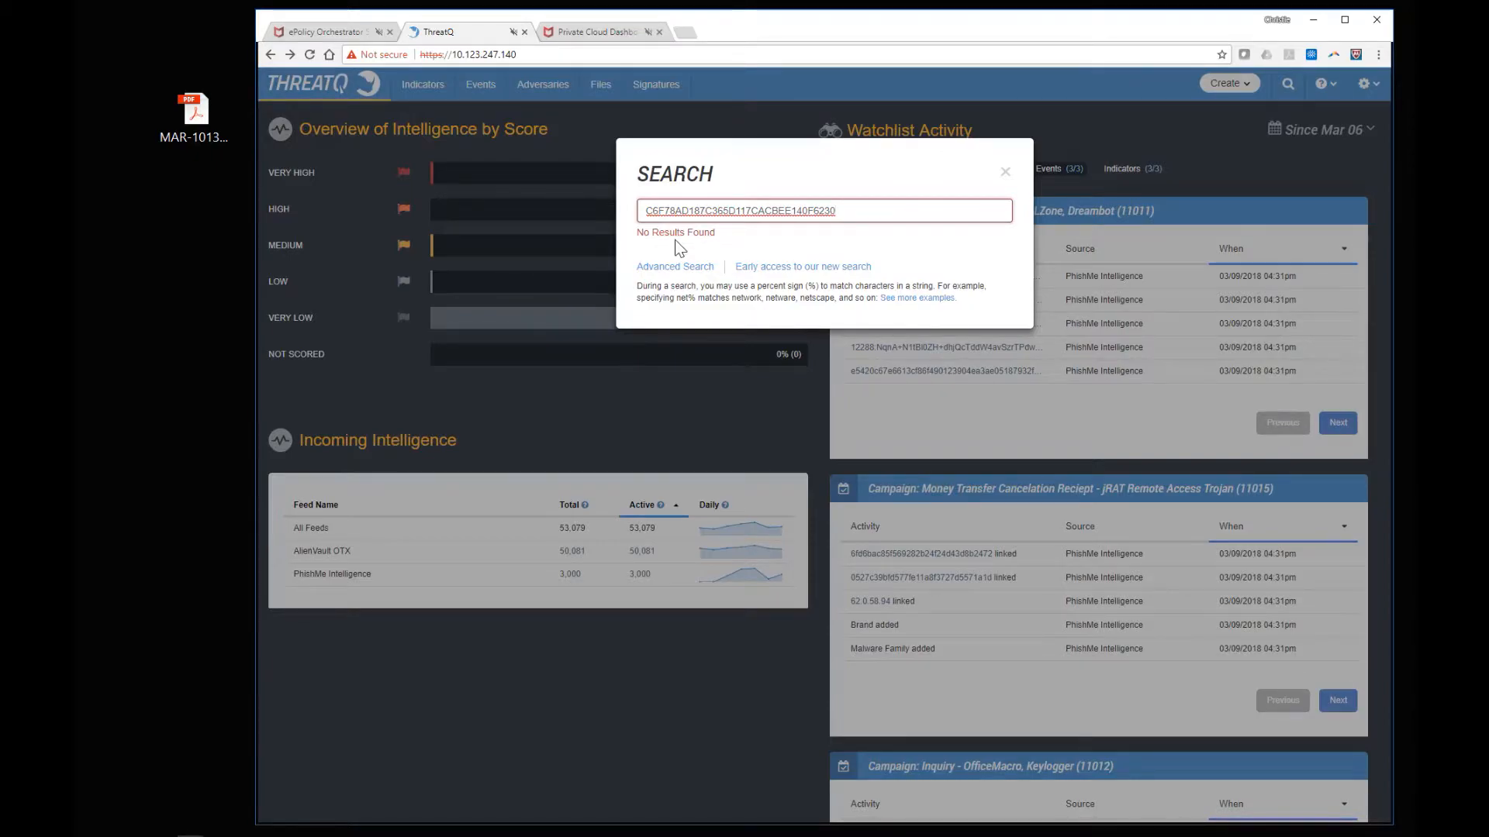
- In ePolicy Orchestrator, search the TIE file reputations of the last 30 days for the same MD5 hash
{"action": "left_click", "coordinate": [337, 34]}
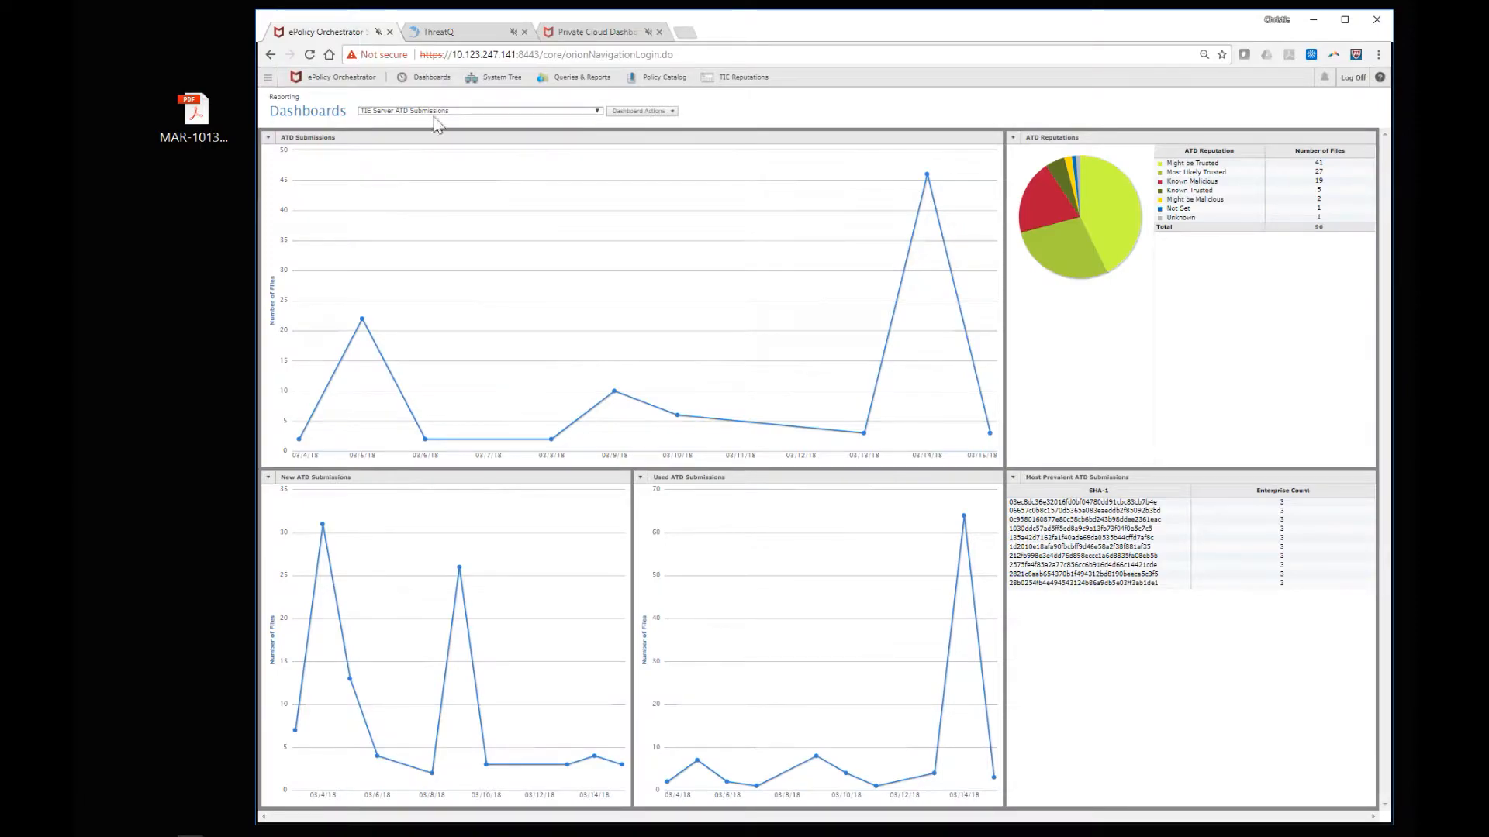
{"action": "left_click", "coordinate": [729, 80]}
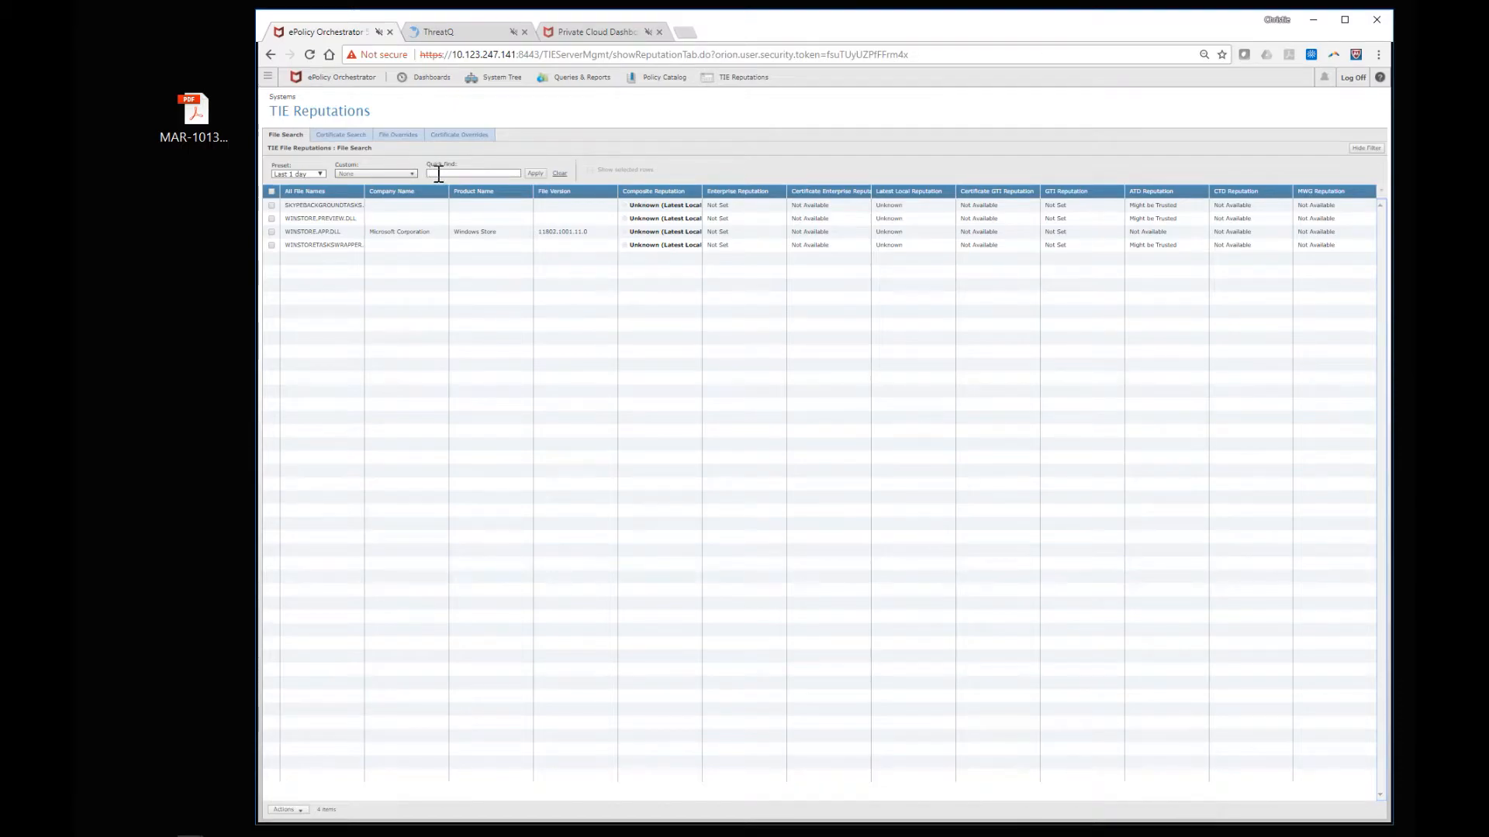
{"action": "left_click", "coordinate": [320, 174]}
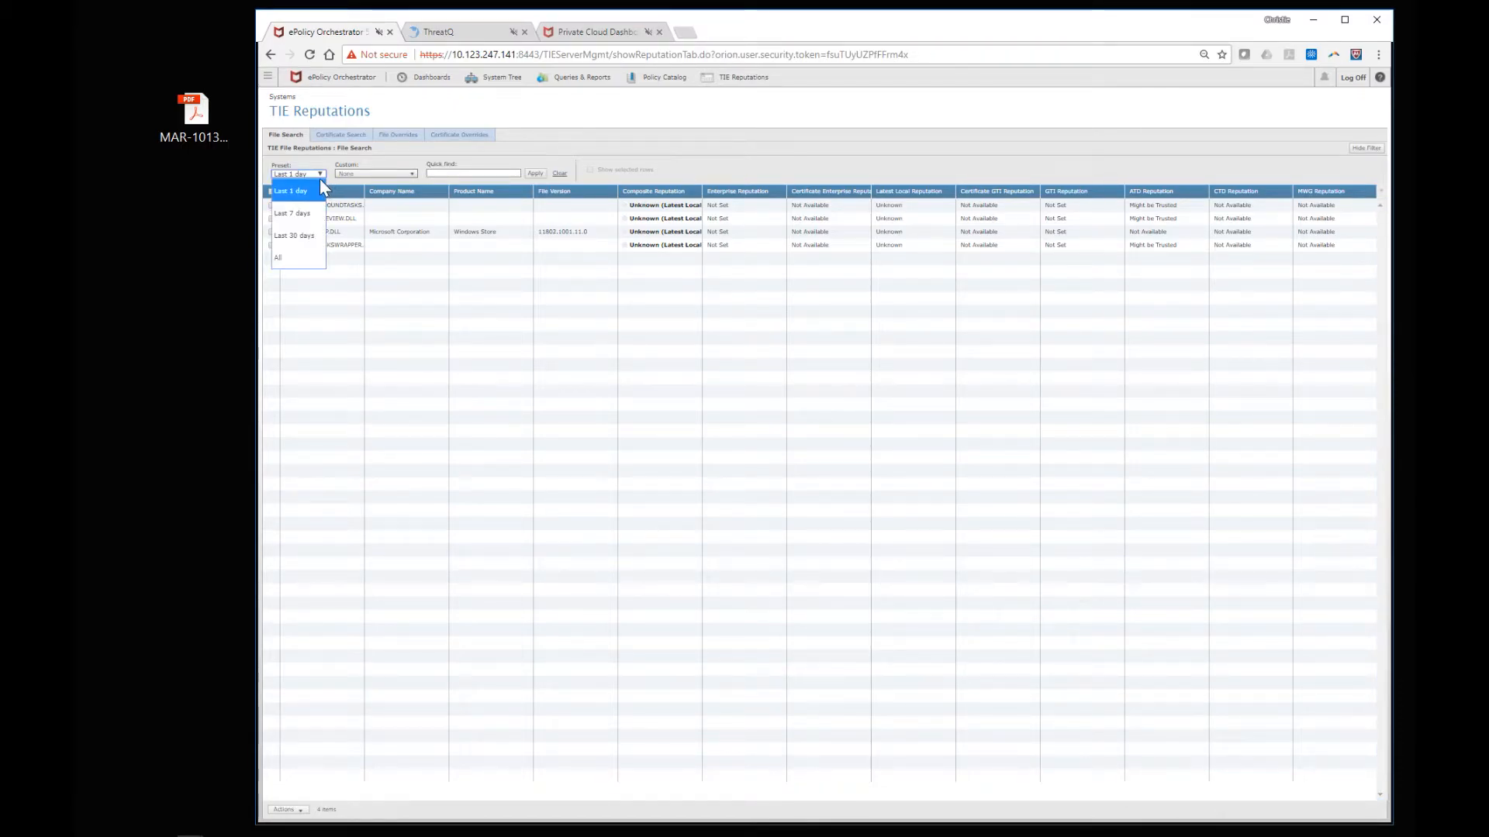
{"action": "left_click", "coordinate": [298, 235]}
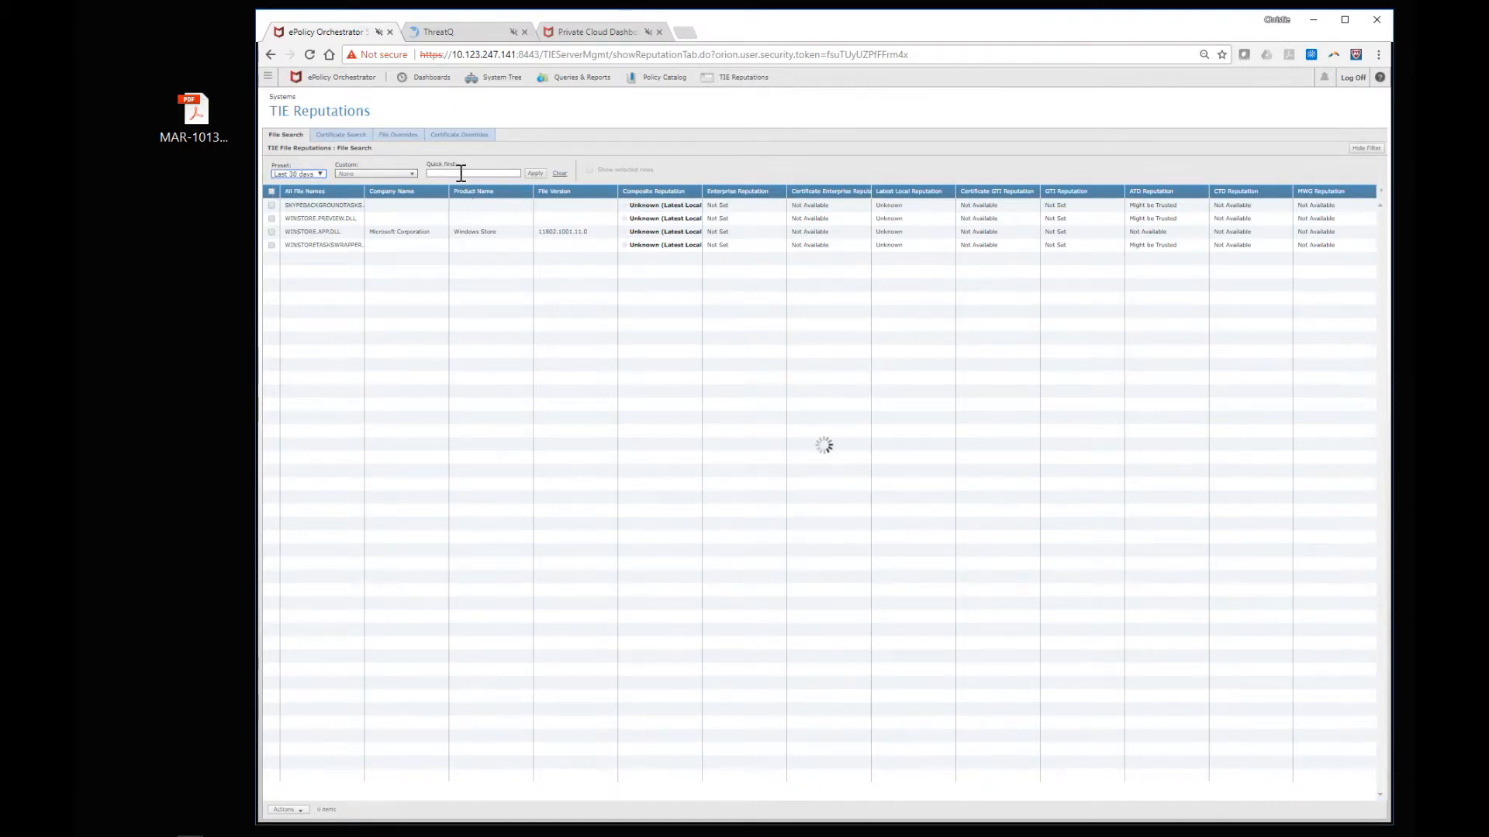
{"action": "left_click", "coordinate": [462, 174]}
{"action": "key", "text": "ctrl+v"}
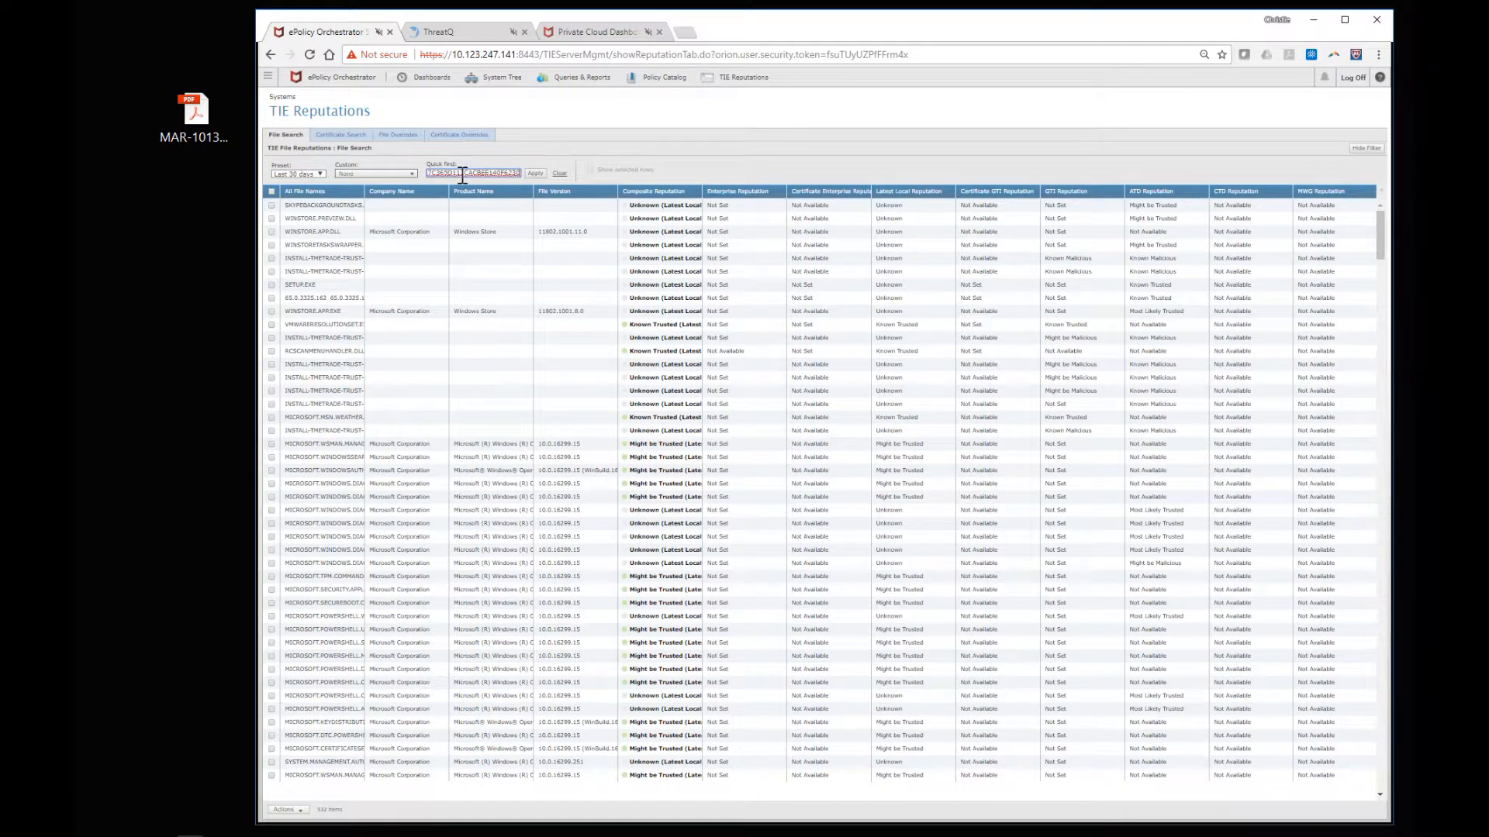
{"action": "left_click", "coordinate": [533, 174]}
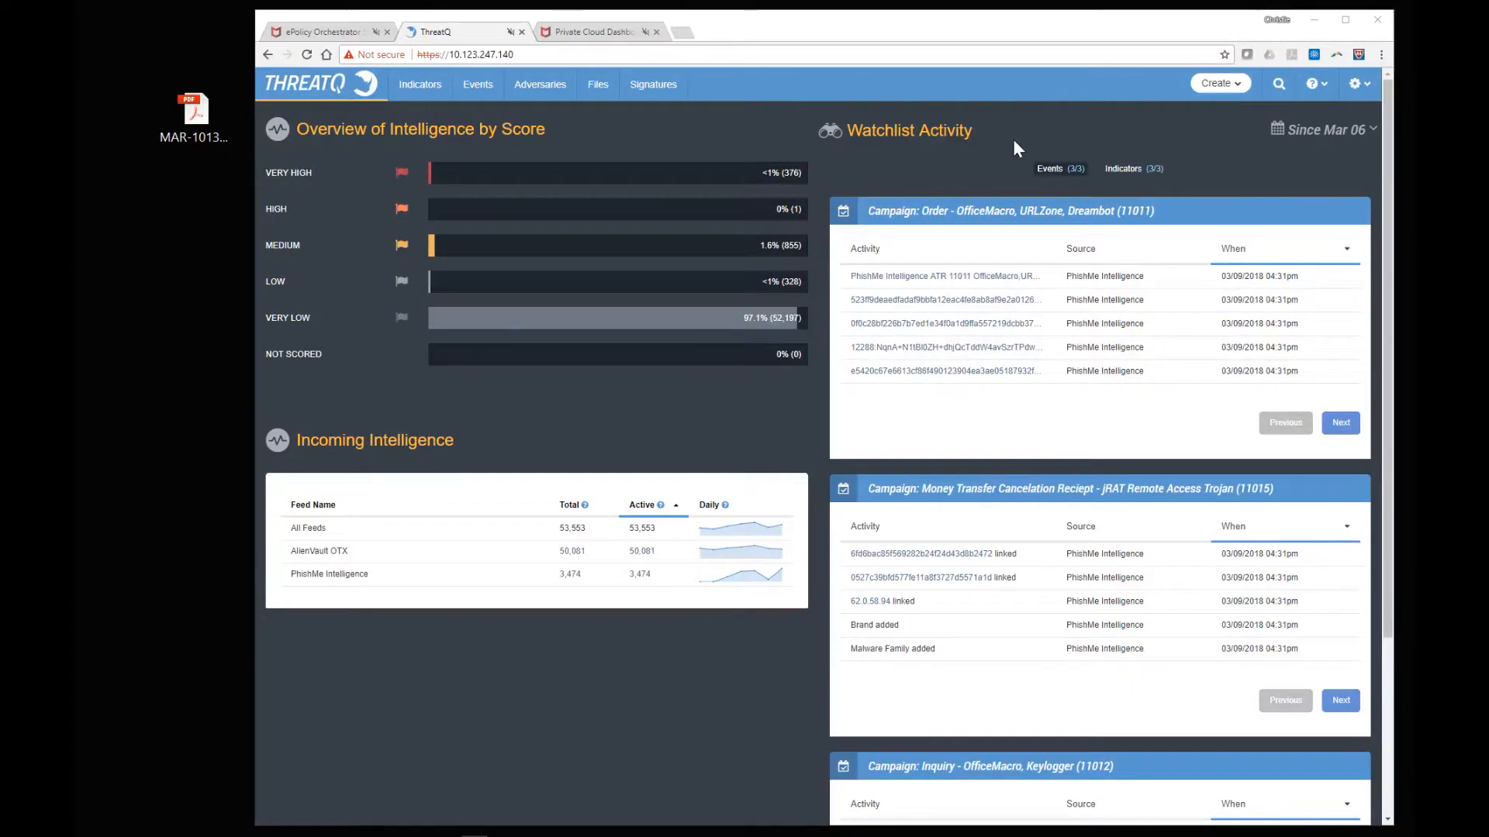
- Start an indicator import in ThreatQ from the desktop file MAR-10135536-G.PDF, using the Generic Text / PDF parser
{"action": "left_click", "coordinate": [1238, 91]}
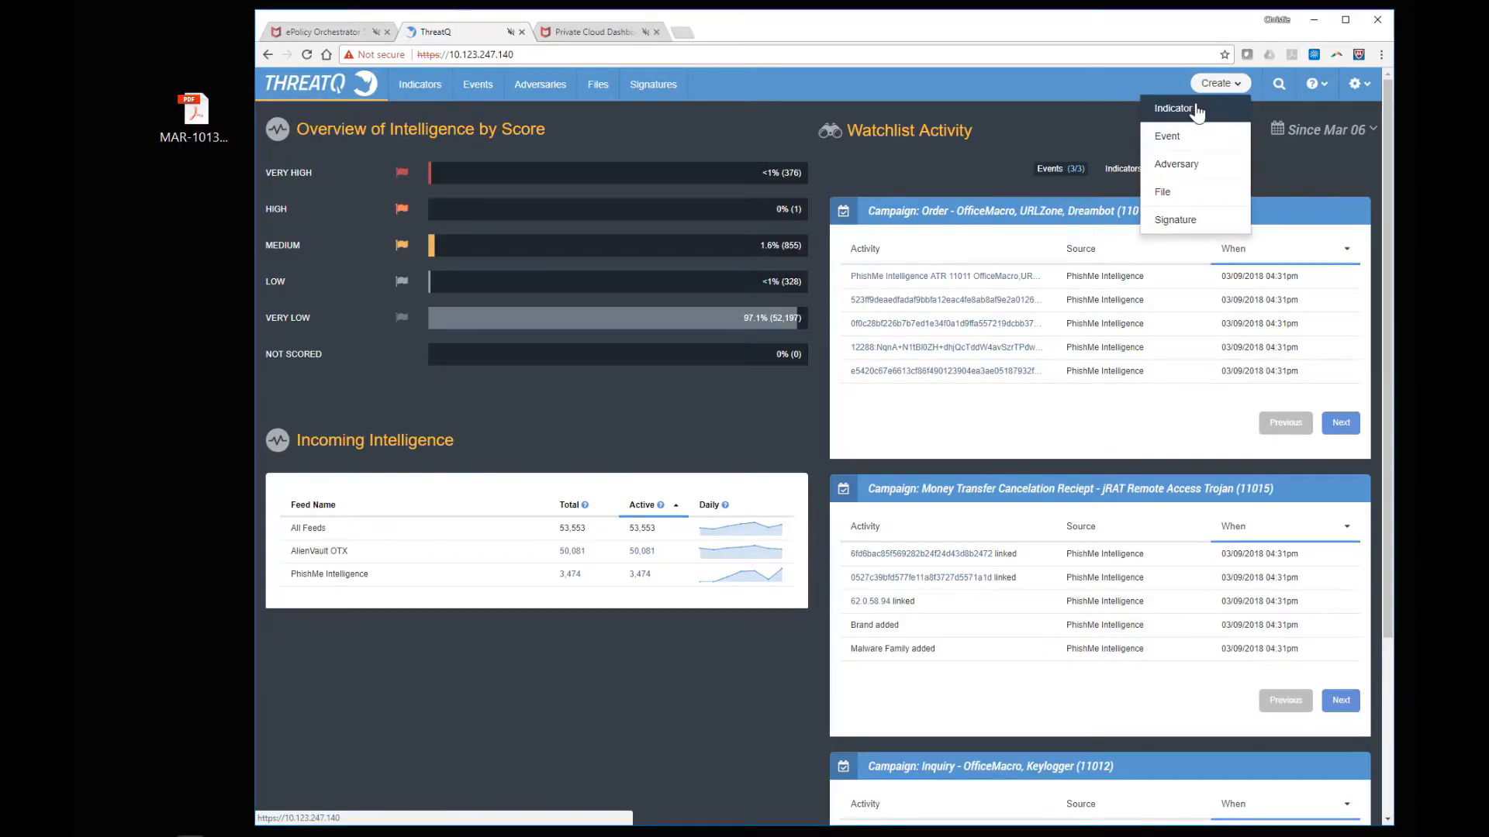
{"action": "left_click", "coordinate": [1173, 108]}
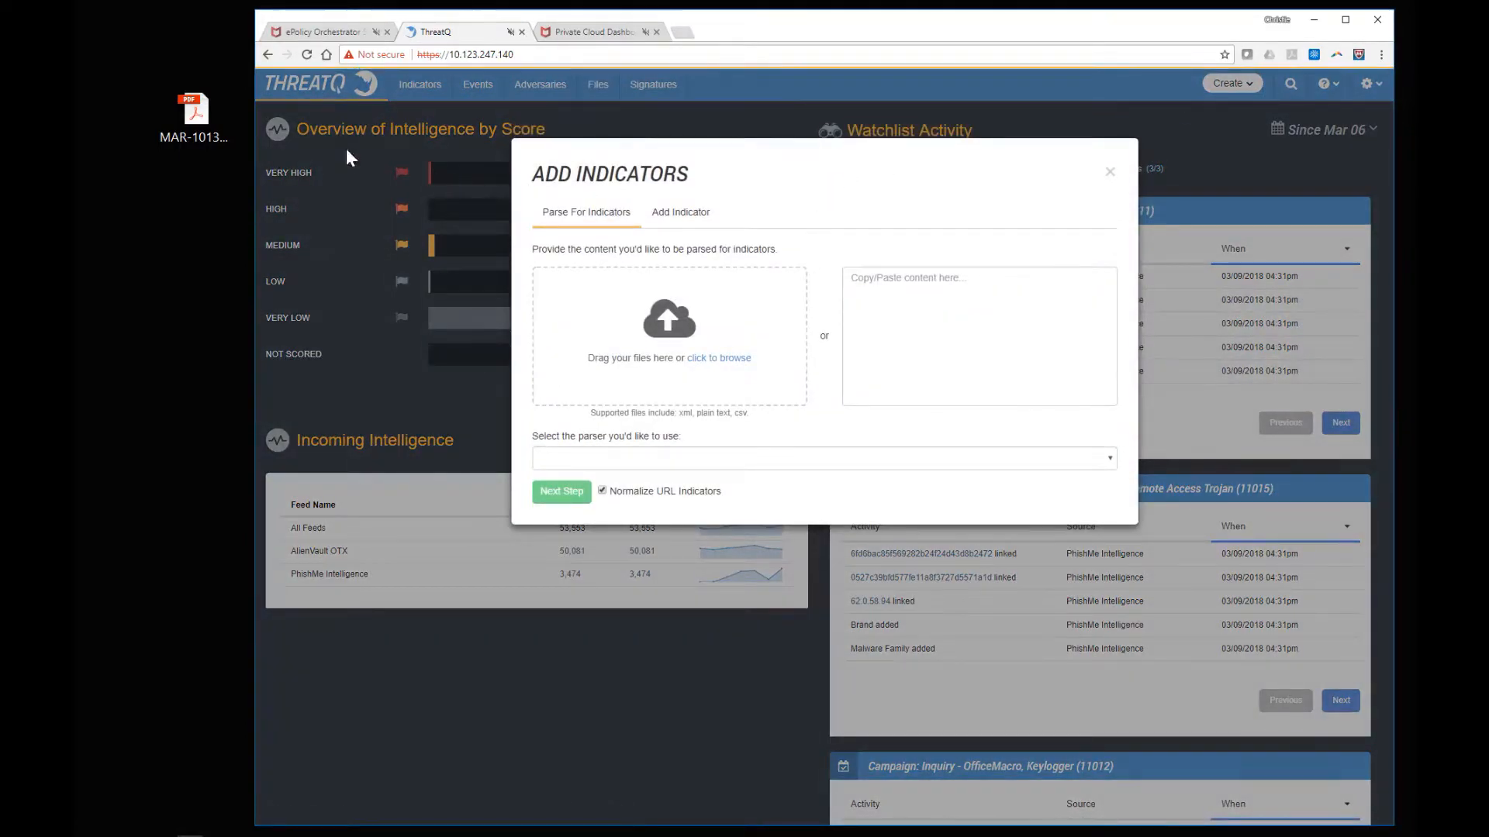
{"action": "left_click_drag", "start_coordinate": [194, 115], "coordinate": [667, 333]}
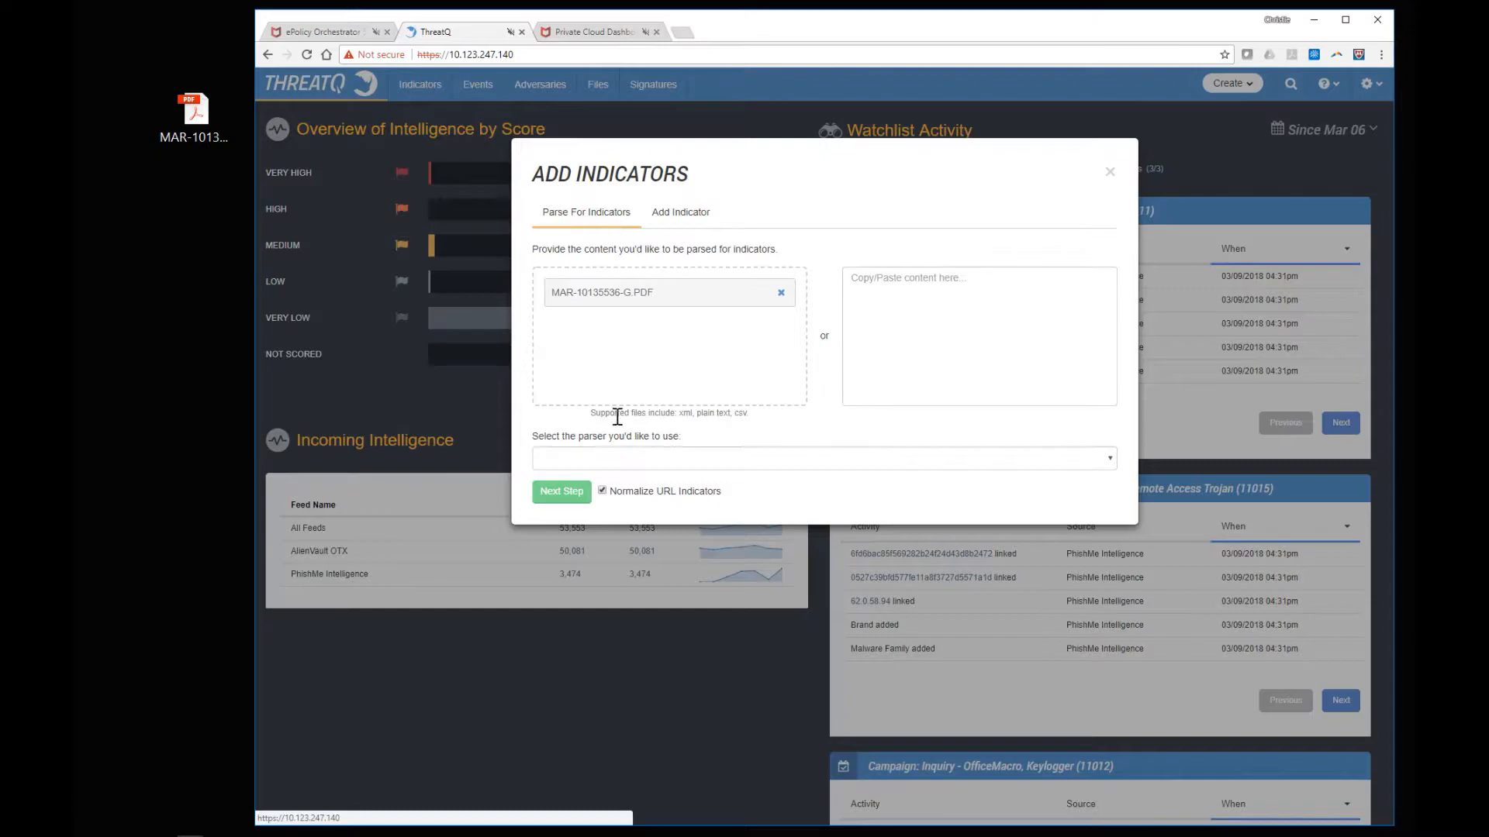
{"action": "left_click", "coordinate": [602, 456]}
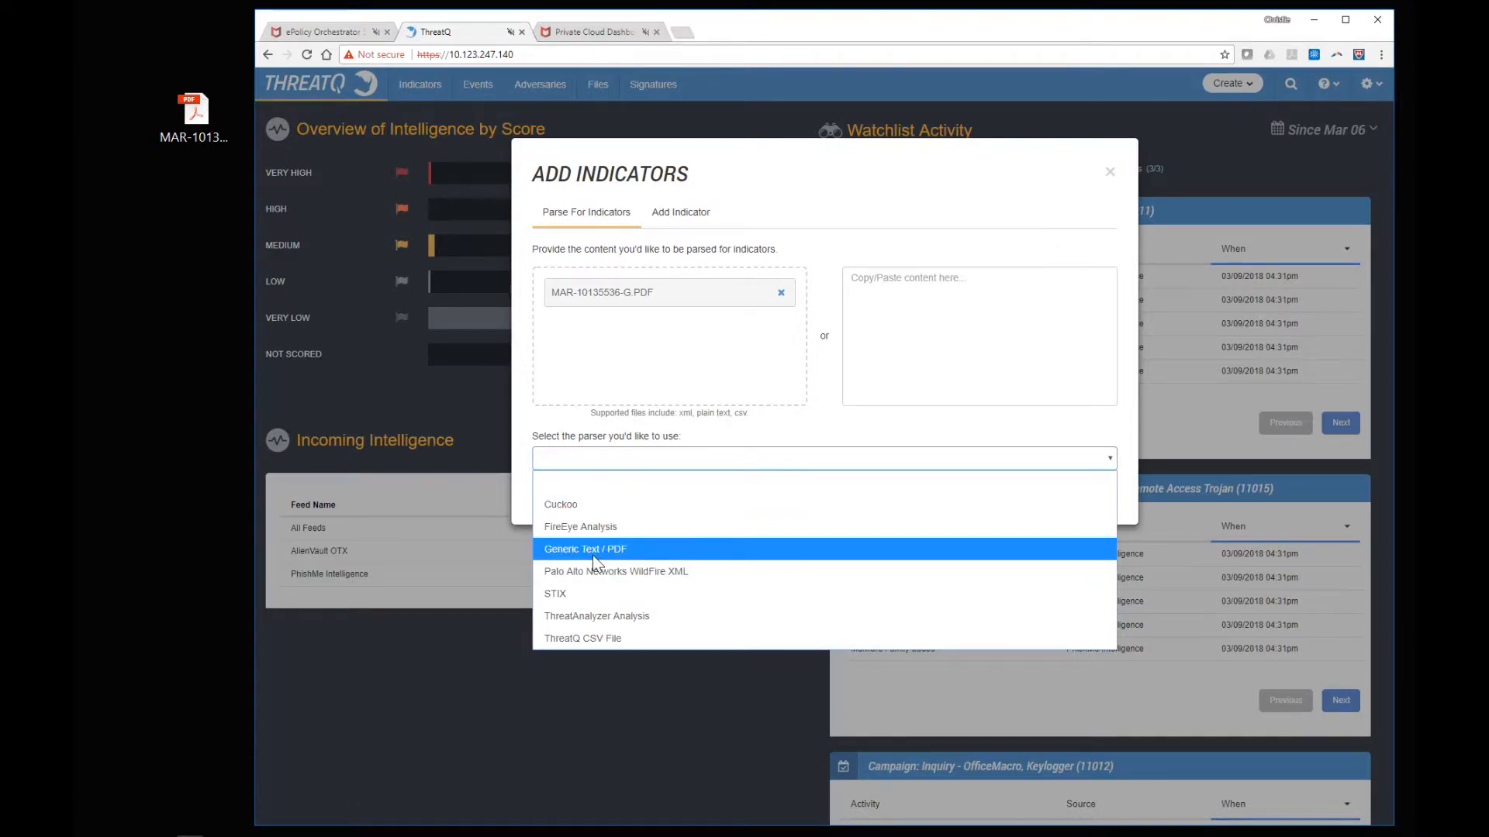
{"action": "left_click", "coordinate": [594, 550]}
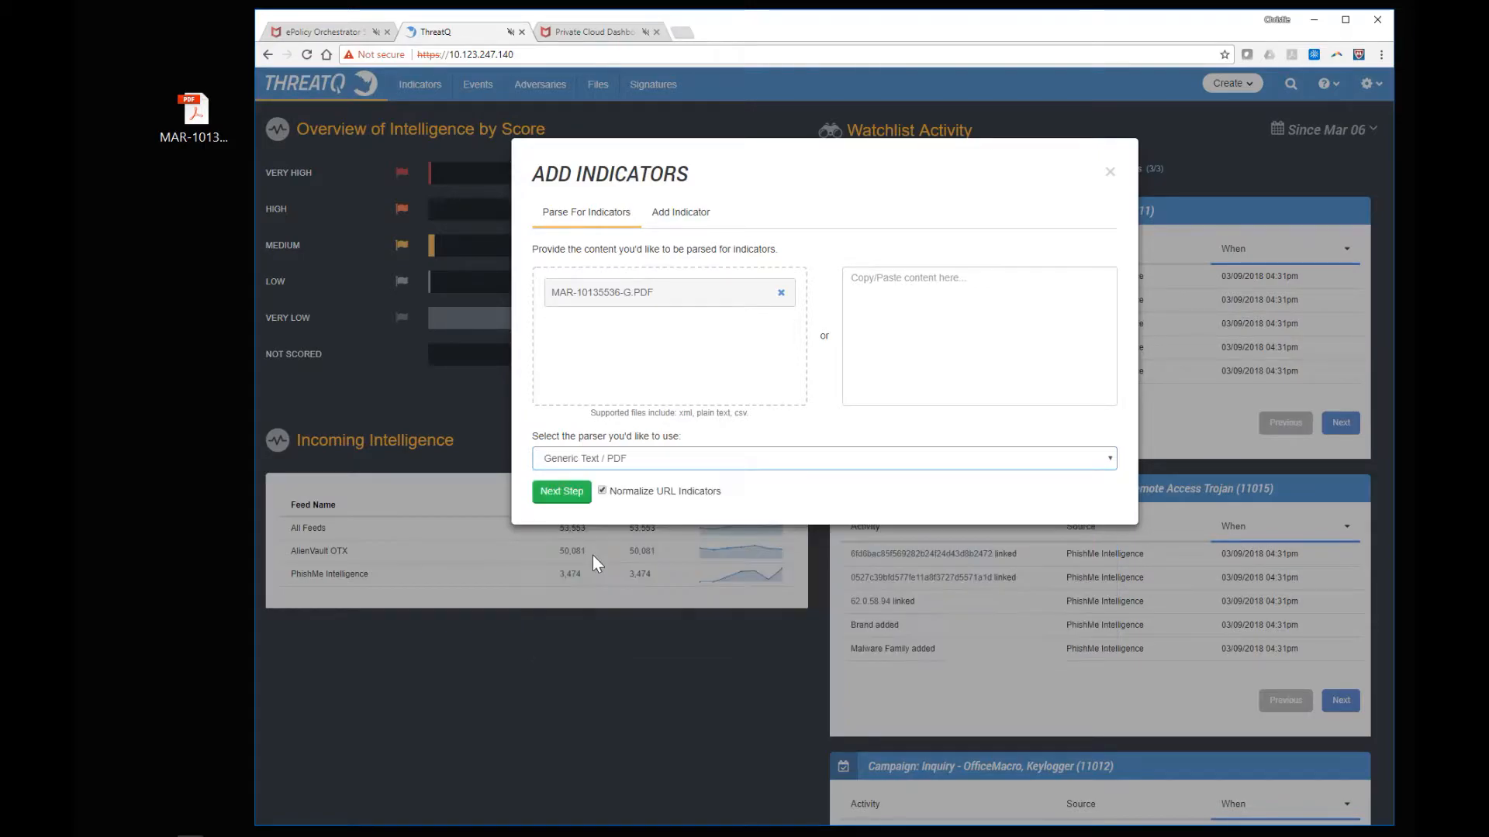
{"action": "left_click", "coordinate": [564, 493]}
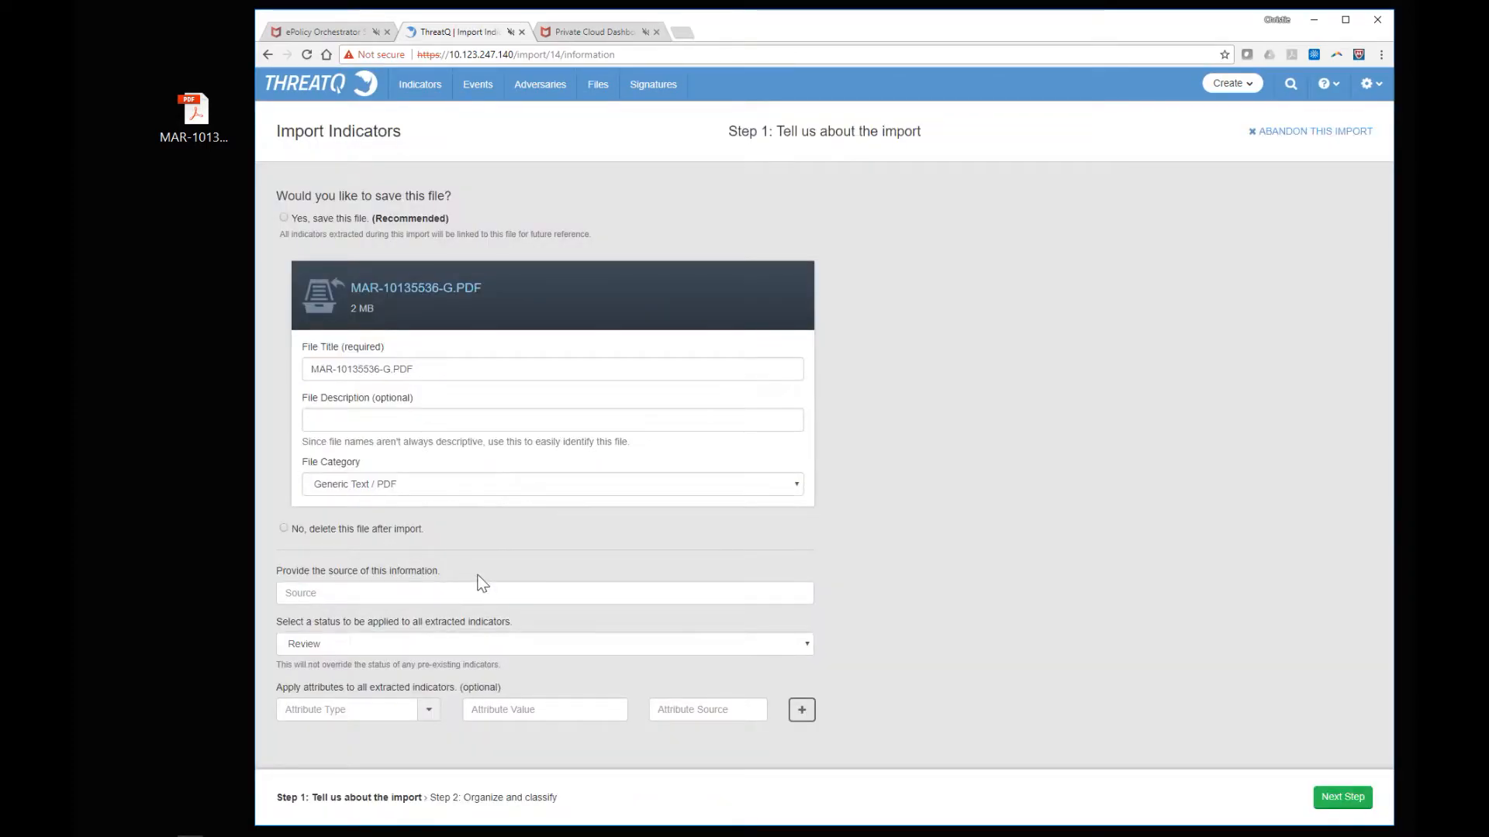
- Set the import's source to US-CERT and proceed to organizing and classifying the extracted indicators
{"action": "left_click", "coordinate": [348, 594]}
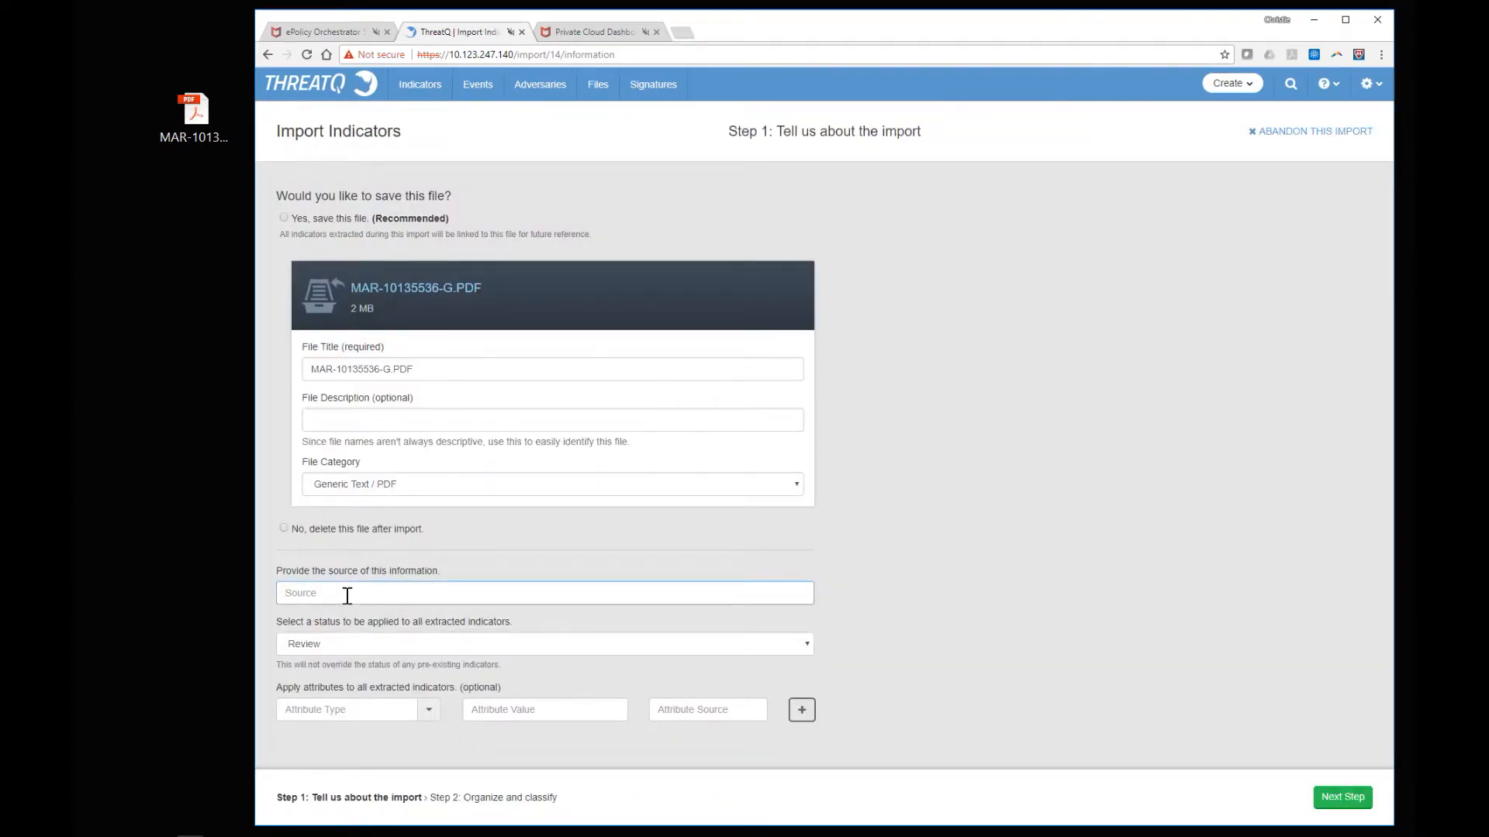
{"action": "type", "text": "US-CERT"}
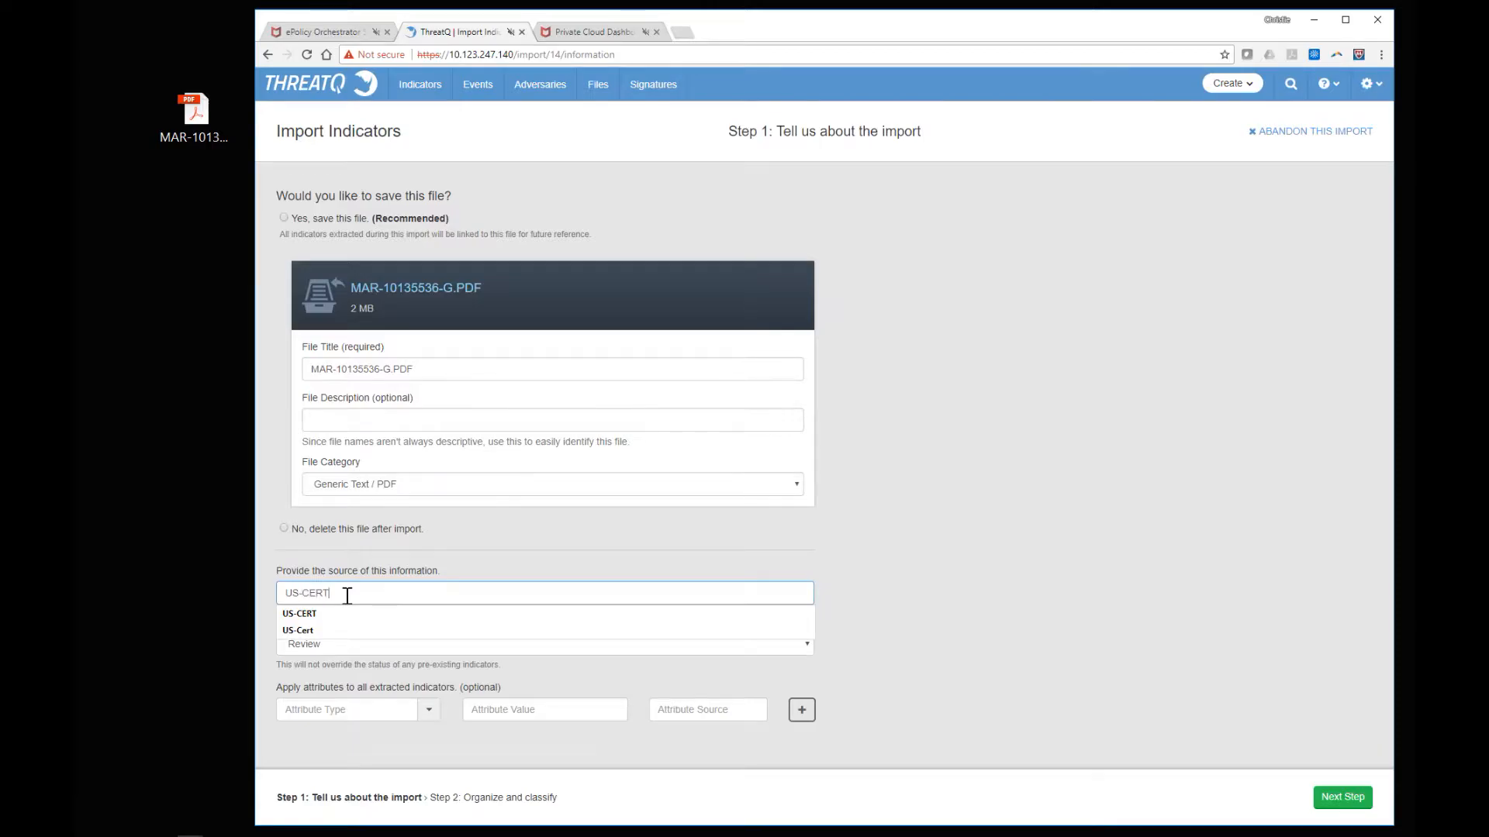
{"action": "left_click", "coordinate": [343, 611]}
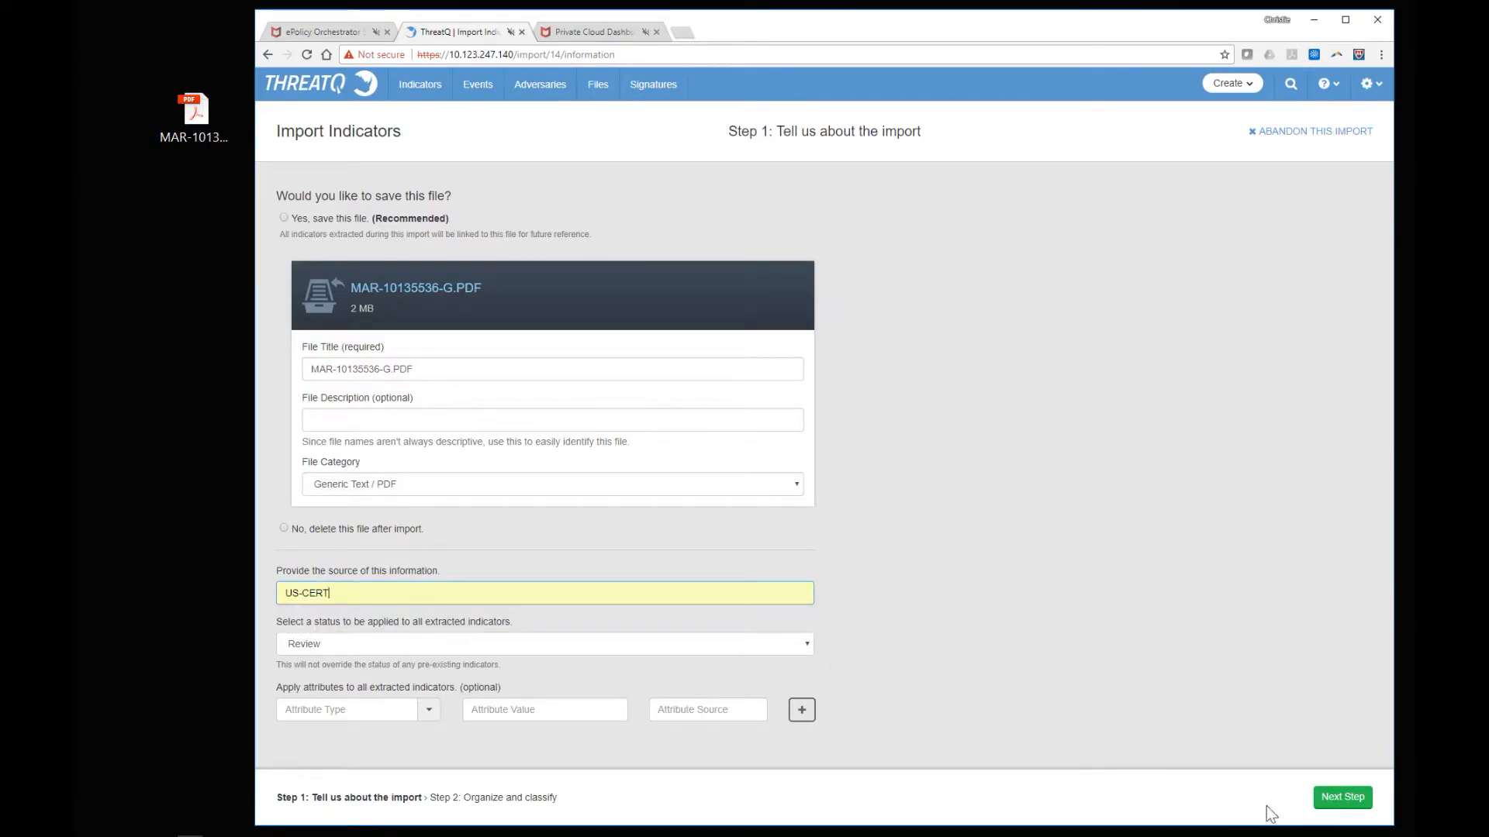
{"action": "left_click", "coordinate": [1346, 803]}
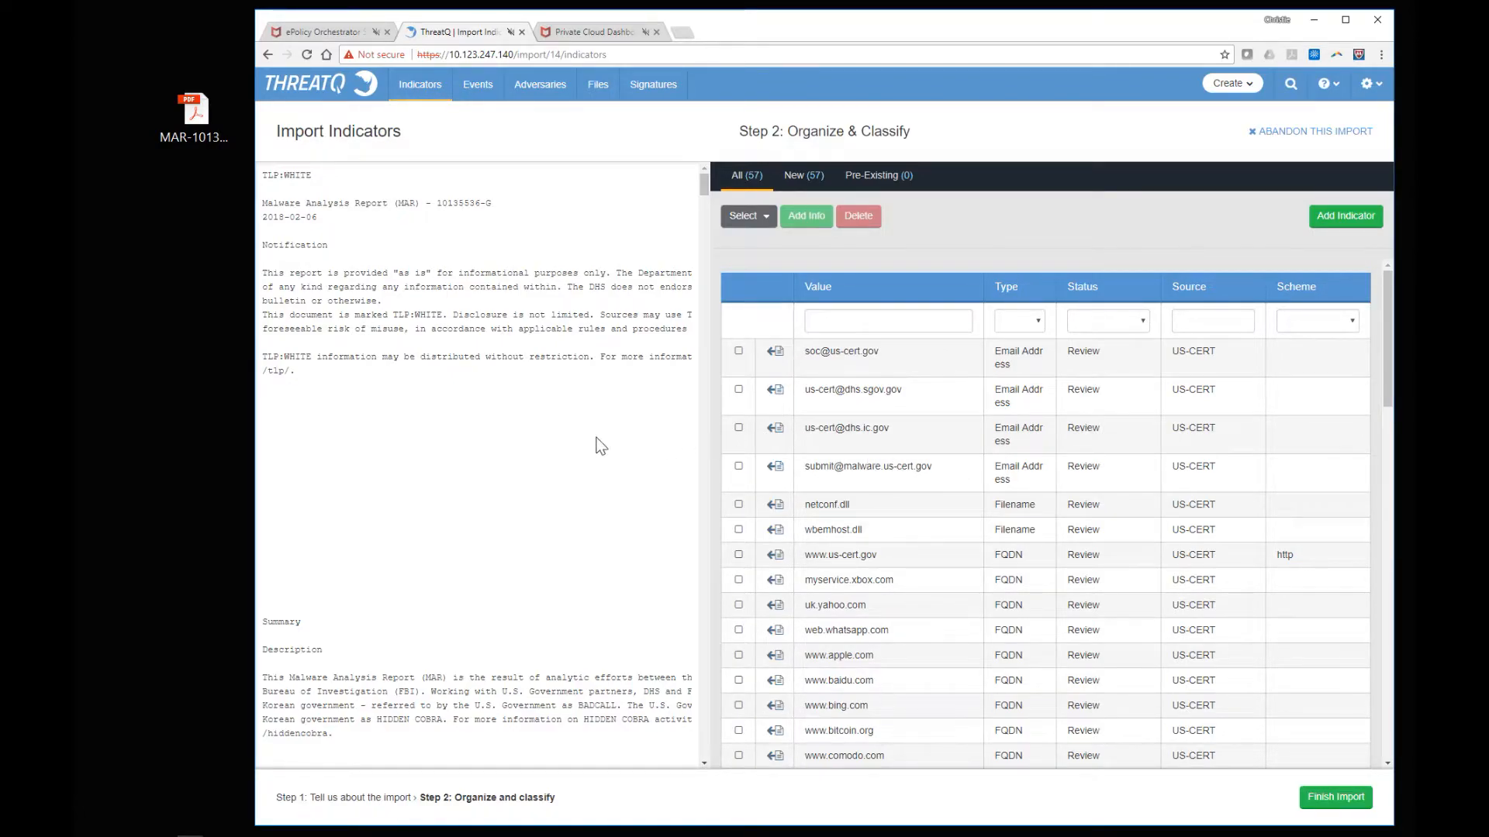
- Copy the adversary name HIDDEN COBRA from the parsed report text and select all FQDN, MD5 and SHA-1 indicators
{"action": "scroll", "coordinate": [535, 500], "scroll_direction": "down", "scroll_amount": 2}
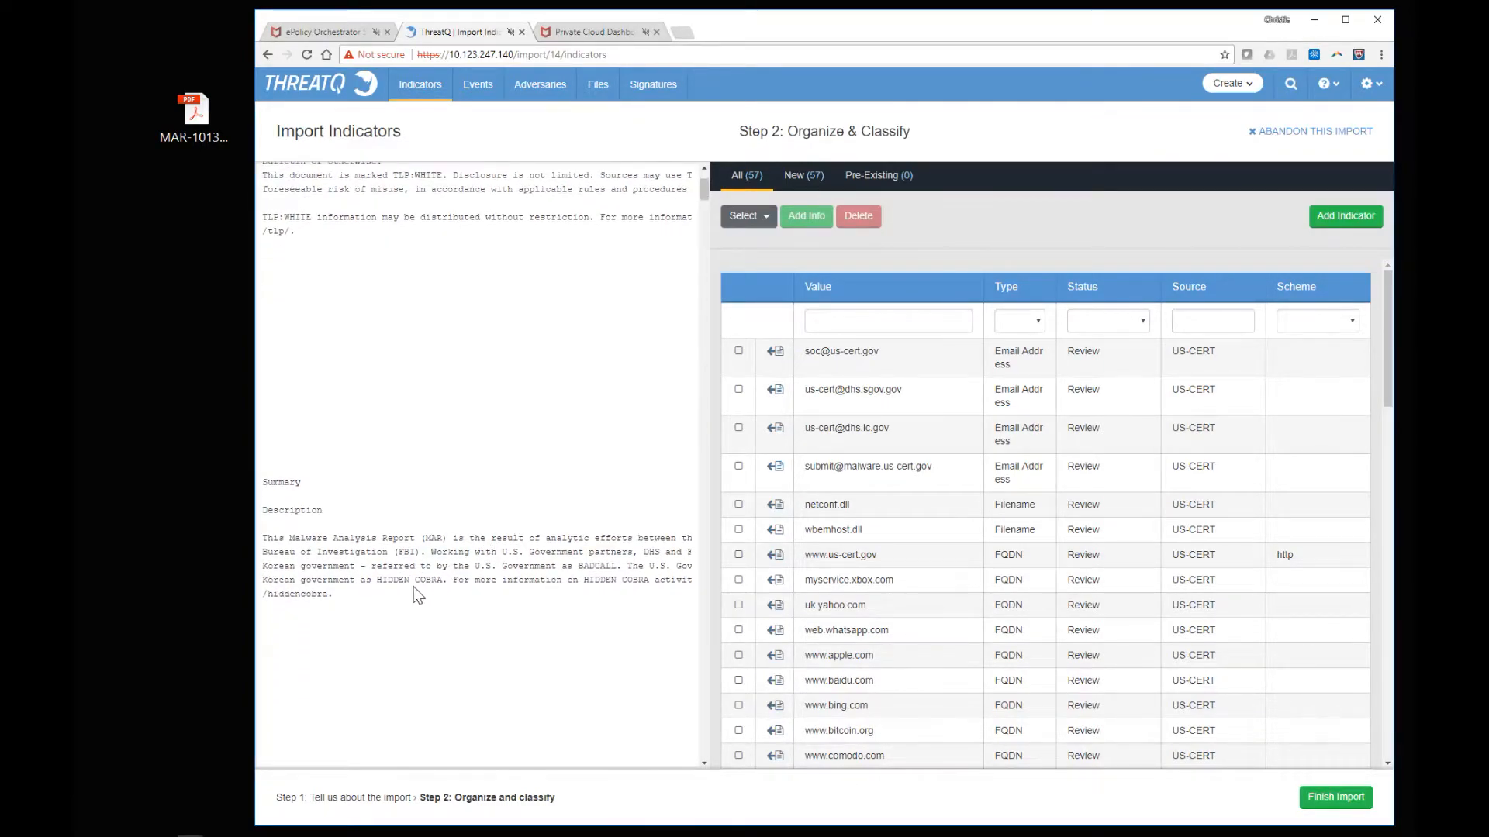
{"action": "left_click_drag", "start_coordinate": [380, 583], "coordinate": [436, 587]}
{"action": "left_click", "coordinate": [765, 219]}
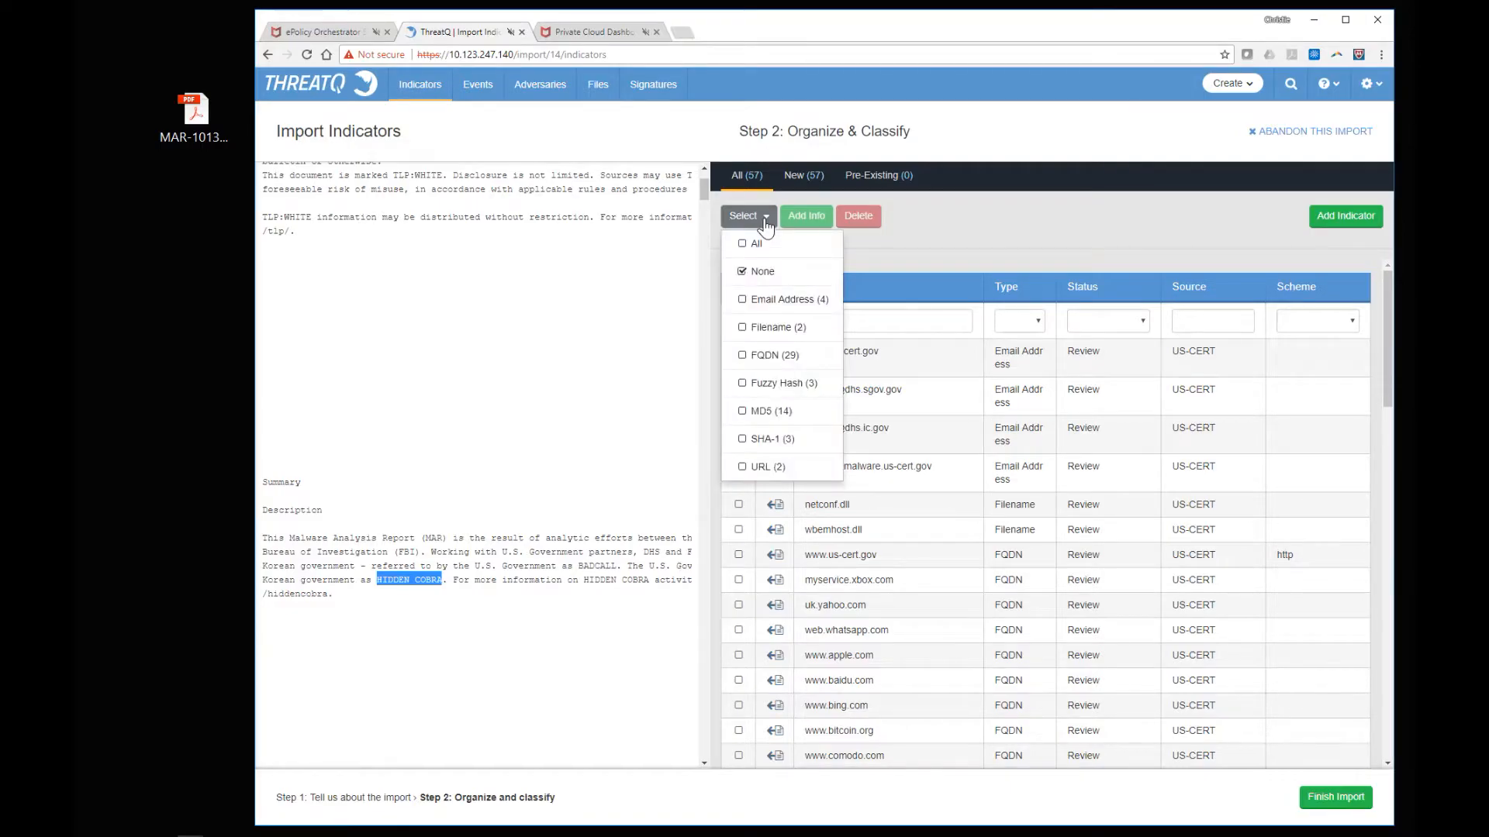
{"action": "left_click", "coordinate": [744, 357]}
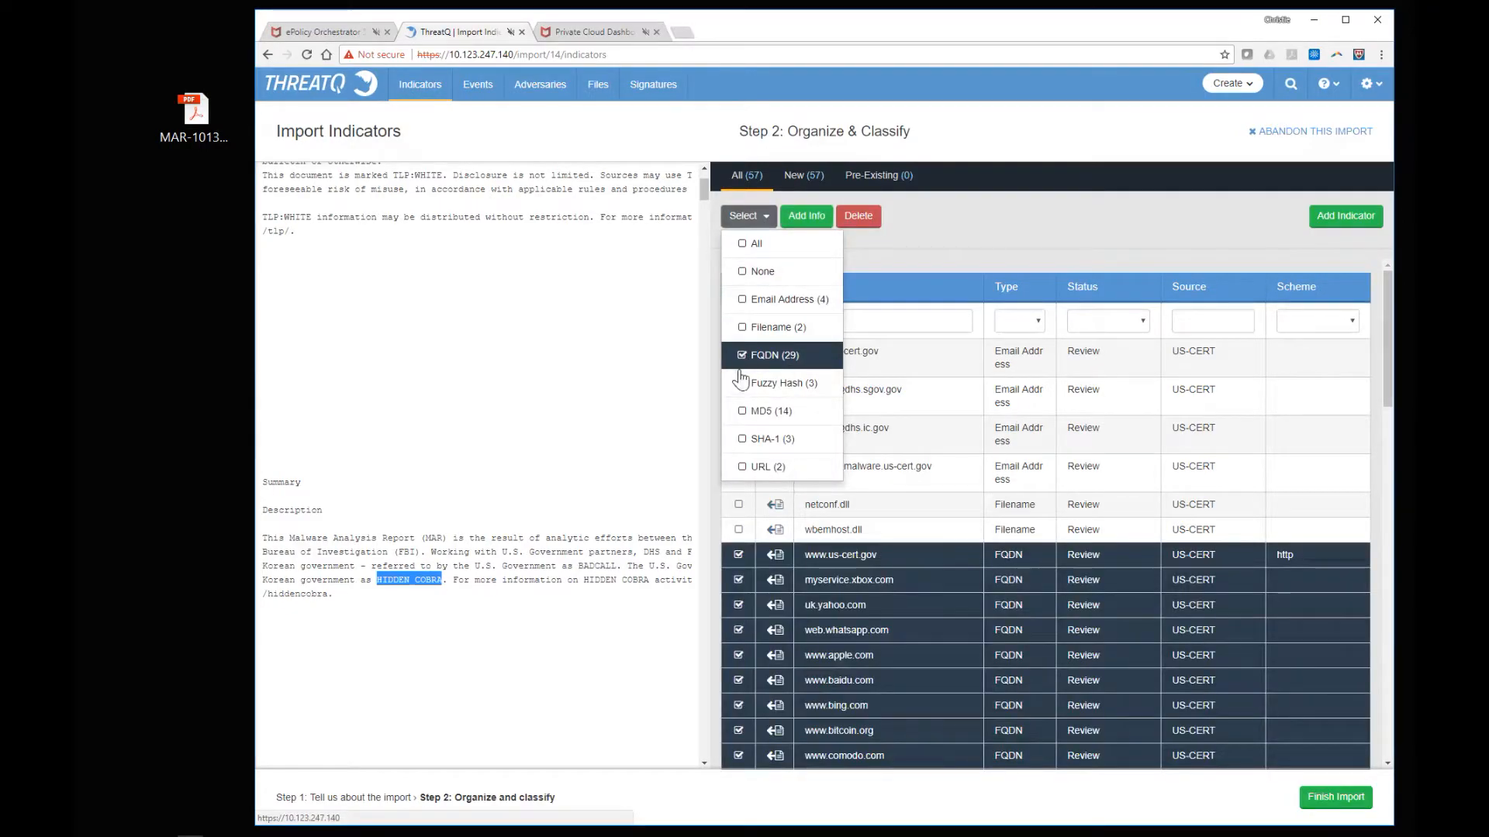
{"action": "left_click", "coordinate": [742, 412]}
{"action": "left_click", "coordinate": [742, 439]}
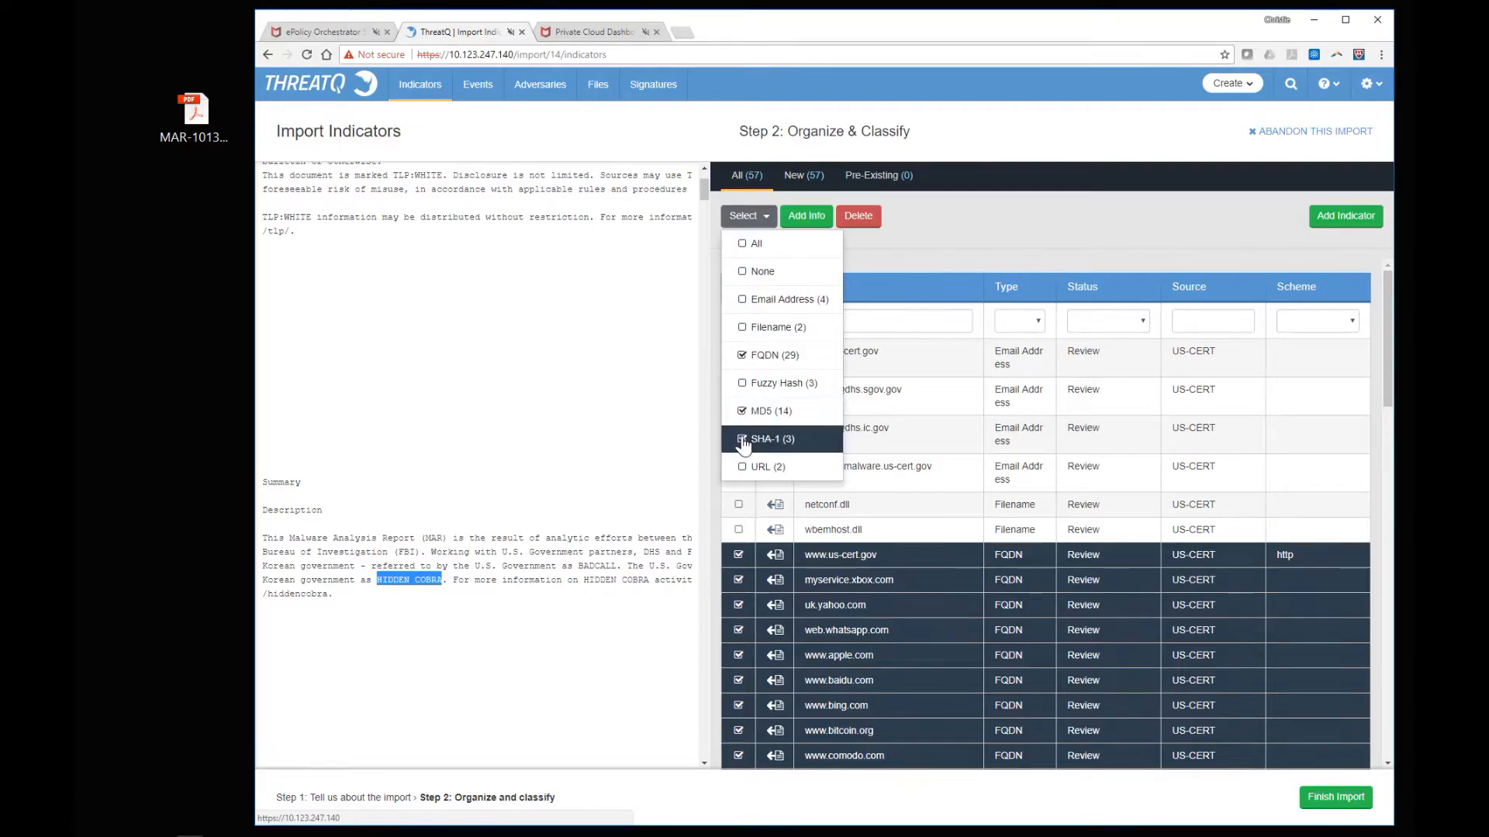
- Create a relationship between the selected indicators and the adversary HIDDEN COBRA
{"action": "left_click", "coordinate": [808, 214]}
{"action": "left_click", "coordinate": [733, 215]}
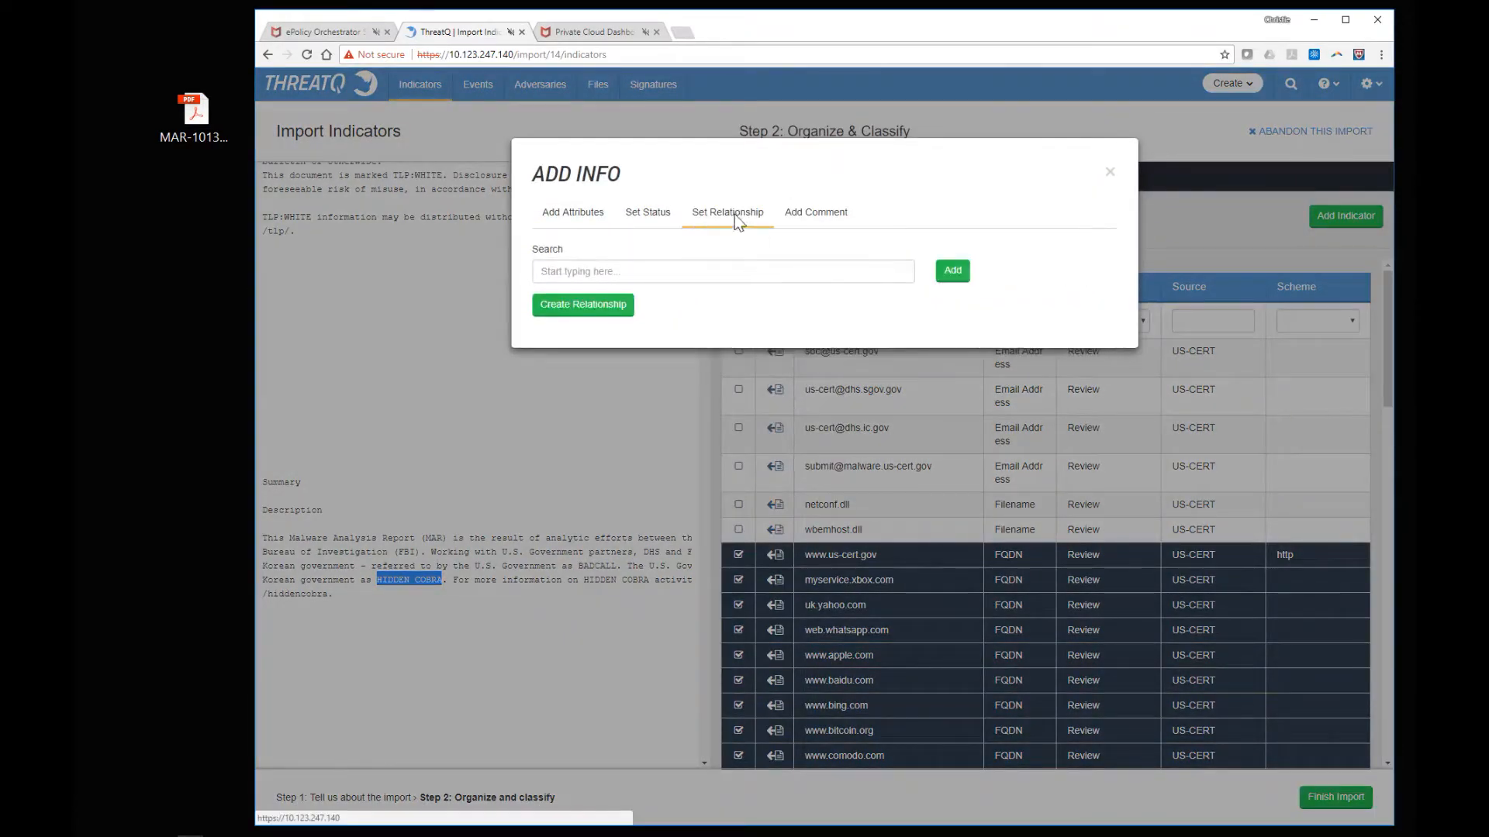
{"action": "left_click", "coordinate": [654, 272]}
{"action": "type", "text": "HIDDEN COBRA"}
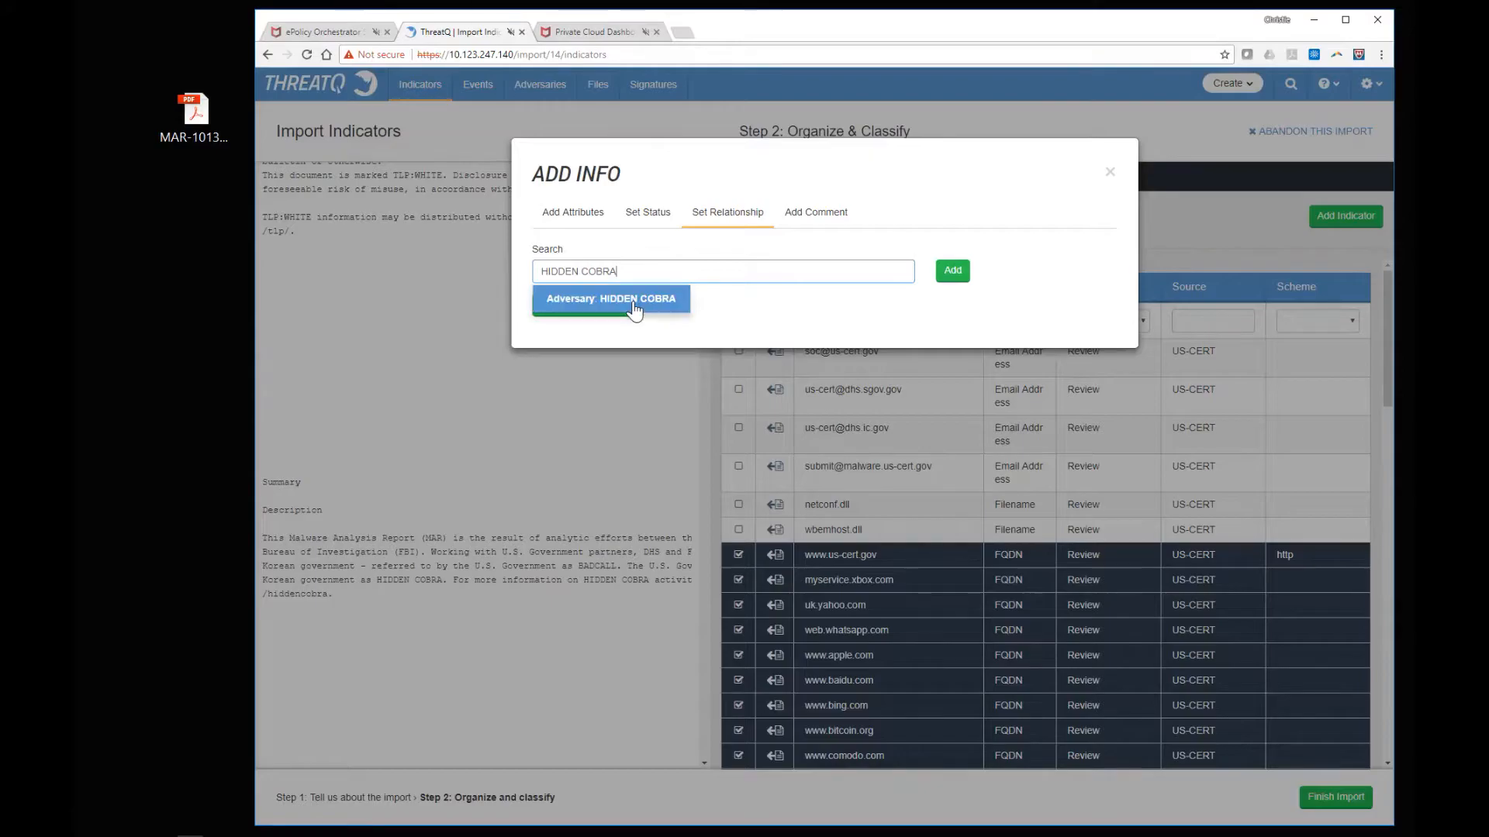
{"action": "left_click", "coordinate": [620, 302]}
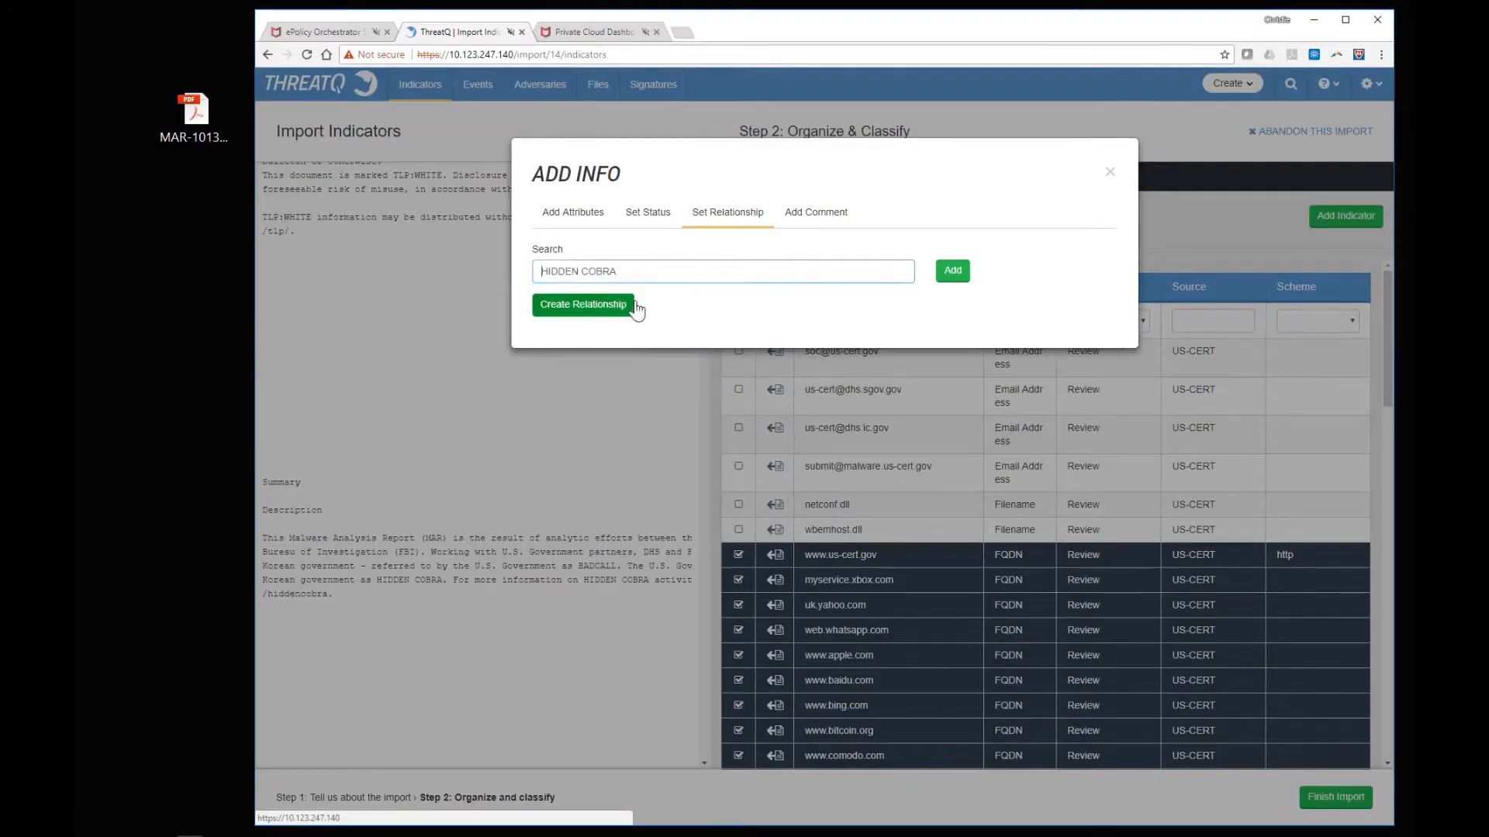
{"action": "left_click", "coordinate": [581, 308]}
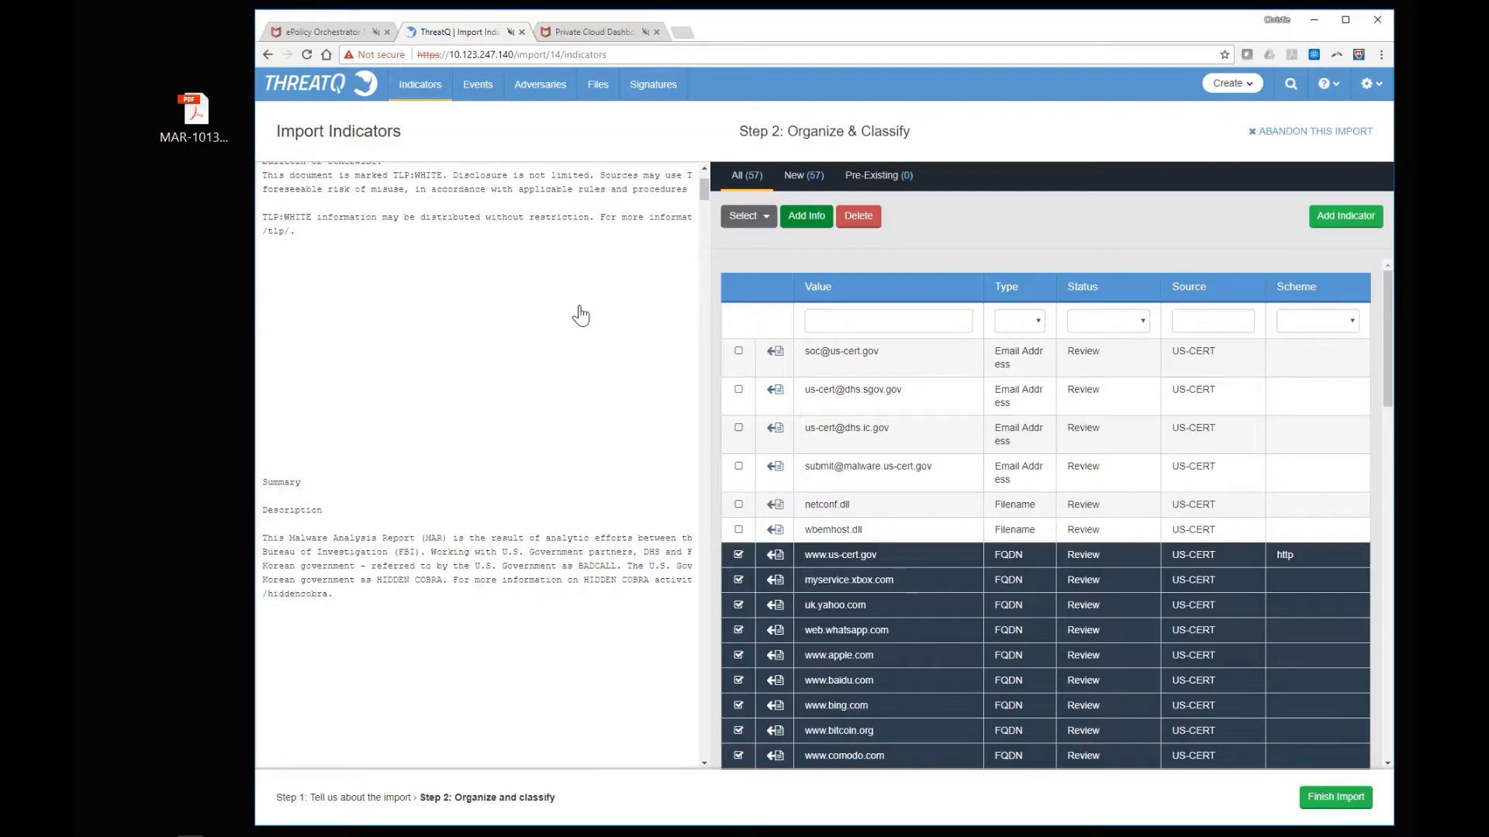
- Add the attribute Malware Type with value RAT to the selected FQDN, MD5 and SHA-1 indicators, based on the report text
{"action": "scroll", "coordinate": [546, 439], "scroll_direction": "down", "scroll_amount": 1}
{"action": "scroll", "coordinate": [546, 441], "scroll_direction": "down", "scroll_amount": 10}
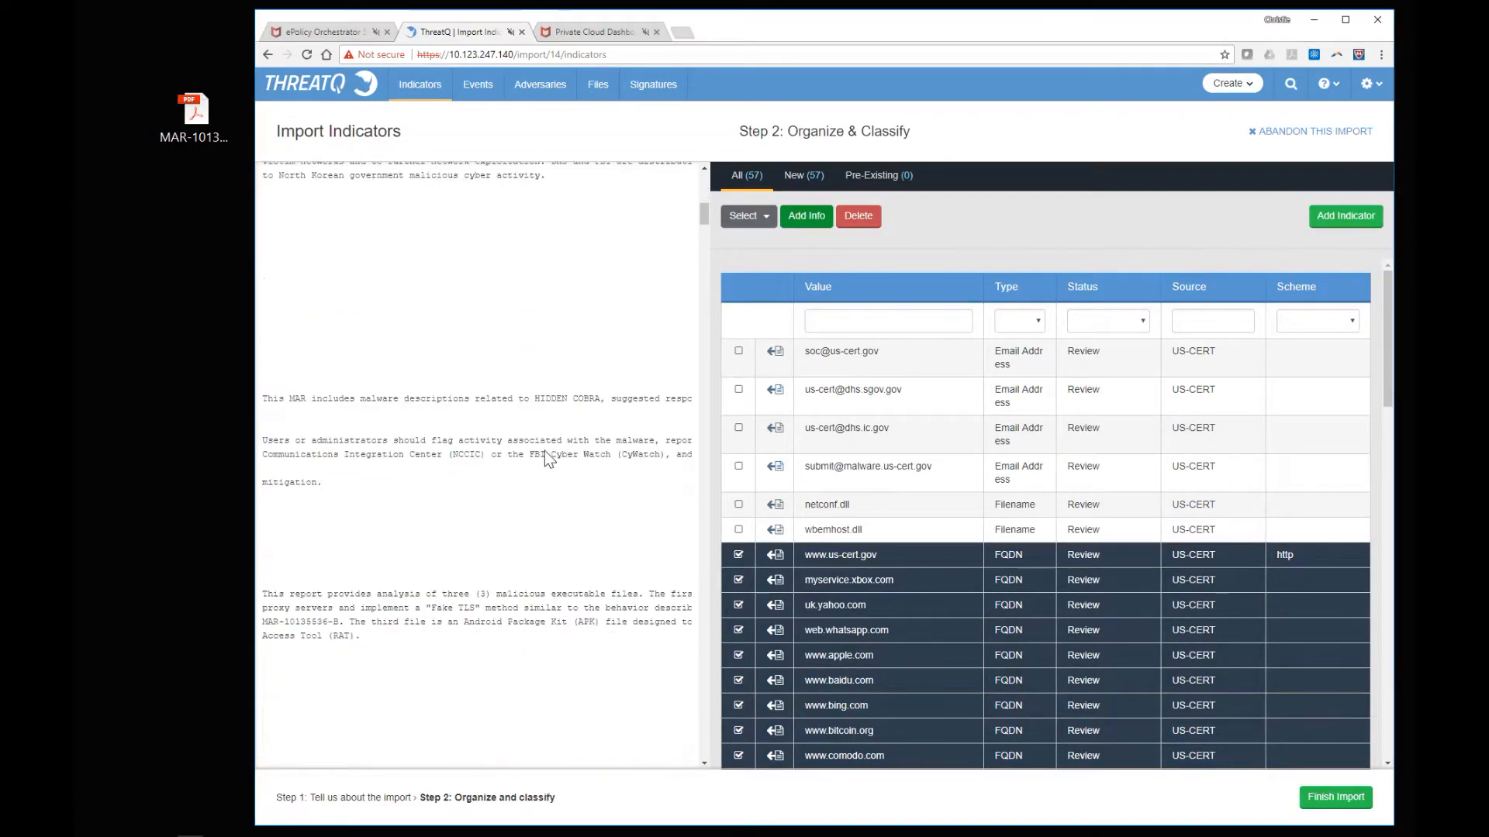
{"action": "scroll", "coordinate": [544, 453], "scroll_direction": "down", "scroll_amount": 3}
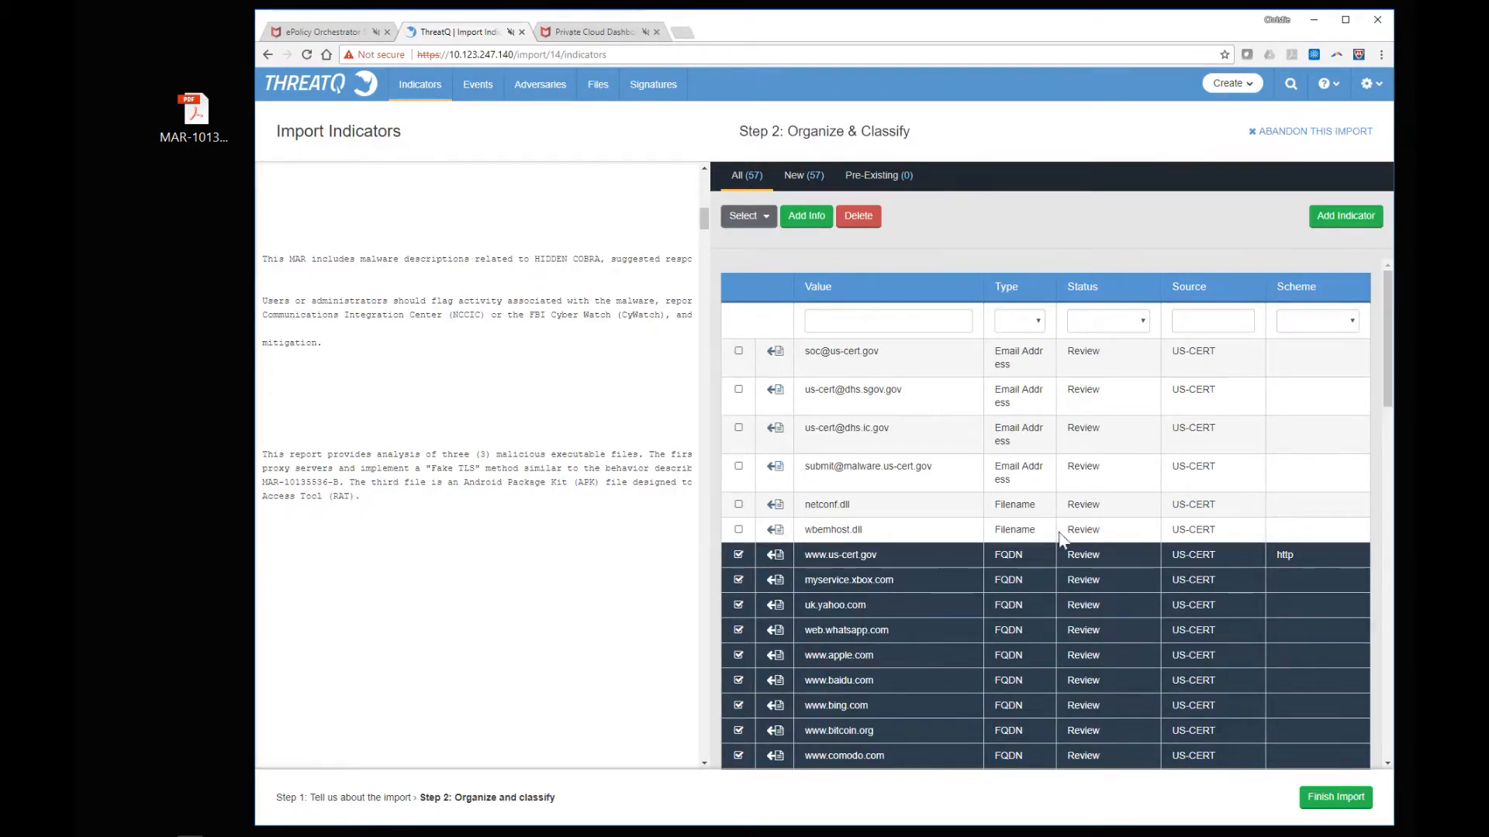
{"action": "left_click", "coordinate": [790, 229]}
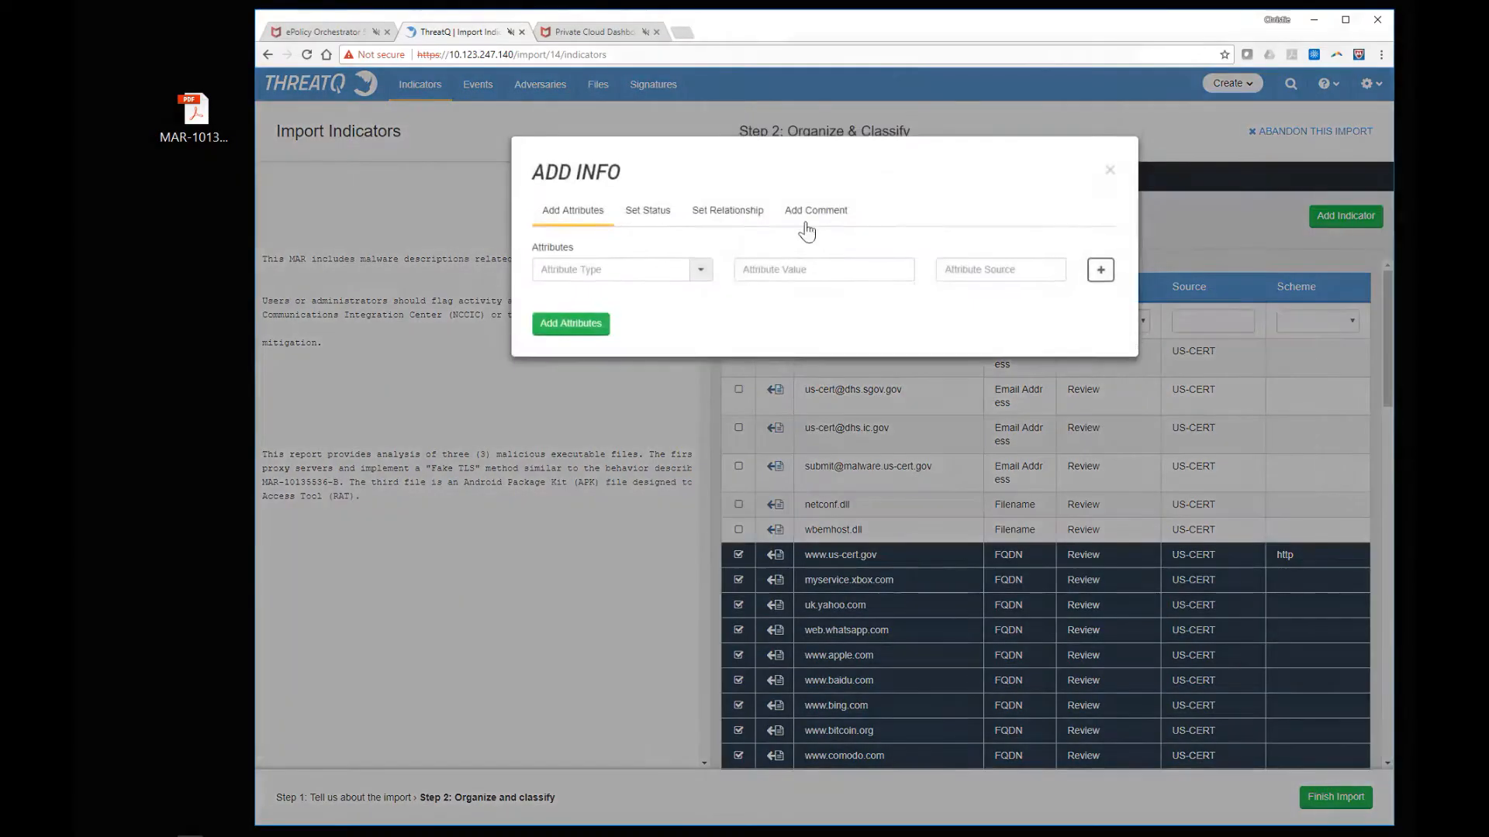
{"action": "left_click", "coordinate": [648, 271]}
{"action": "type", "text": "Malware T"}
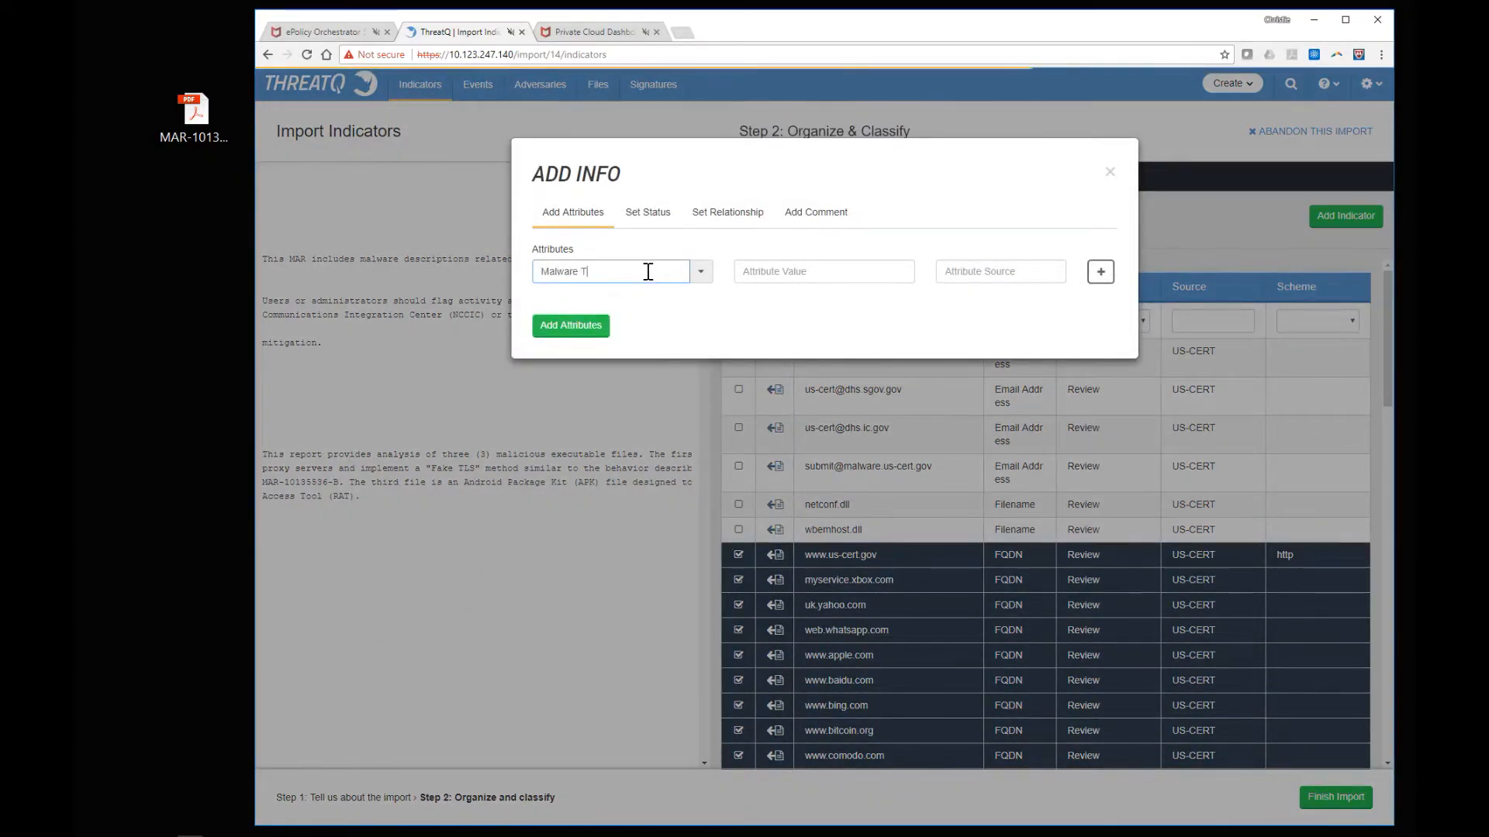
{"action": "type", "text": "ype"}
{"action": "left_click", "coordinate": [606, 299]}
{"action": "left_click", "coordinate": [796, 272]}
{"action": "type", "text": "RAT"}
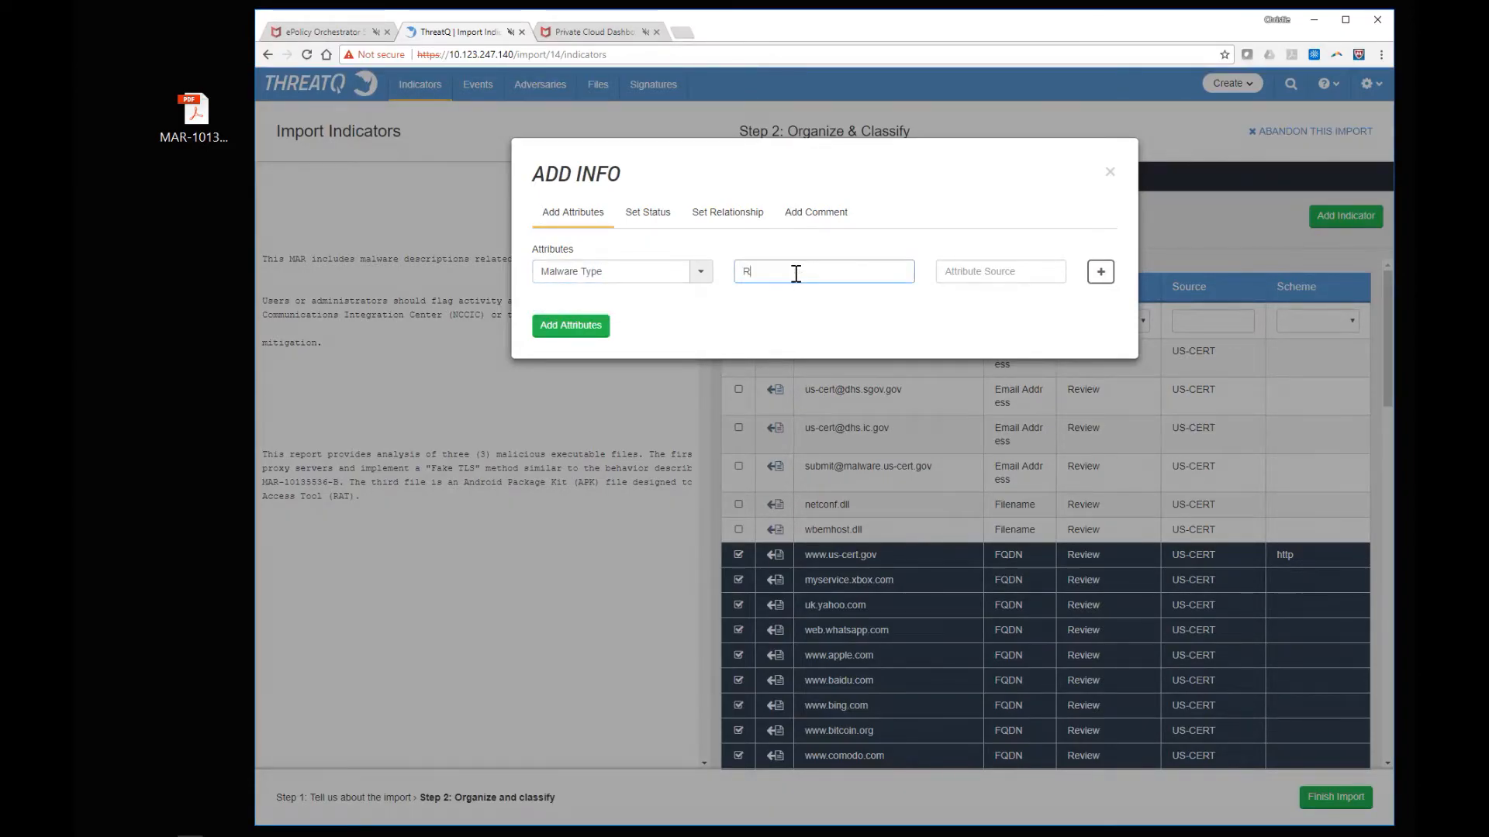
{"action": "left_click", "coordinate": [564, 336]}
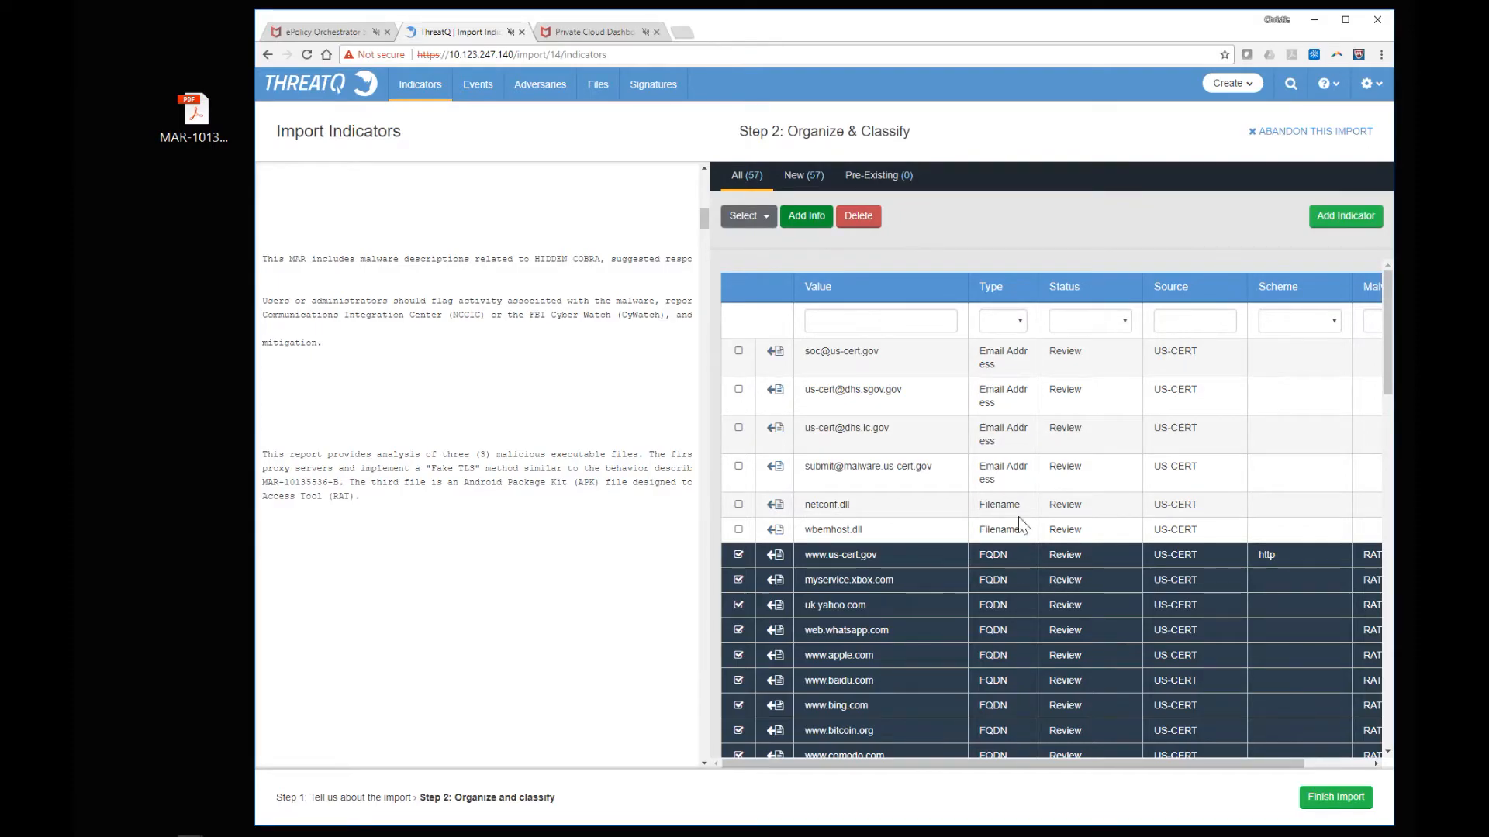
- Set the status of the selected indicators to Active and finish the import
{"action": "left_click", "coordinate": [805, 216]}
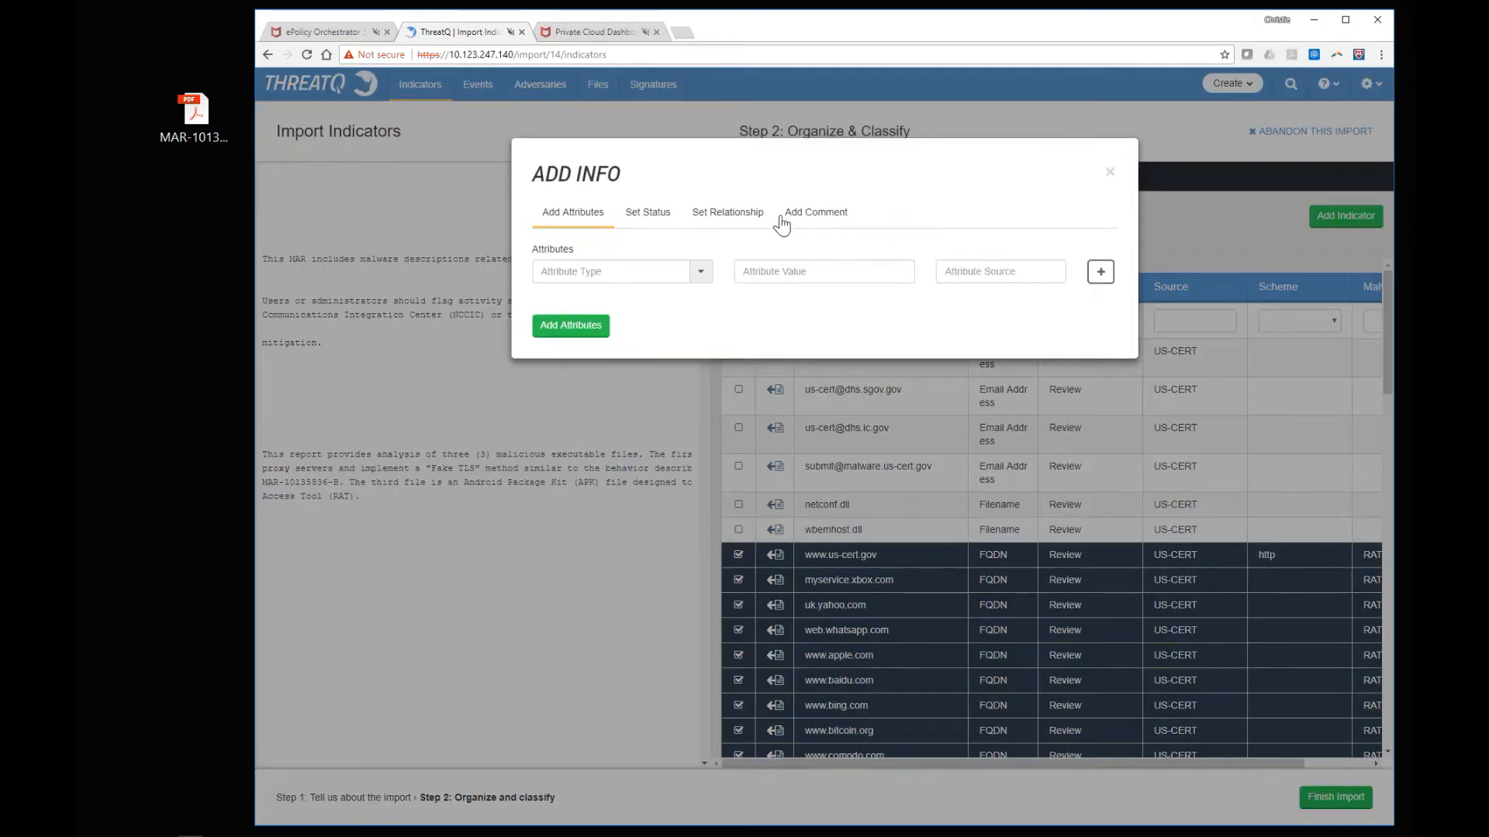
{"action": "left_click", "coordinate": [651, 214]}
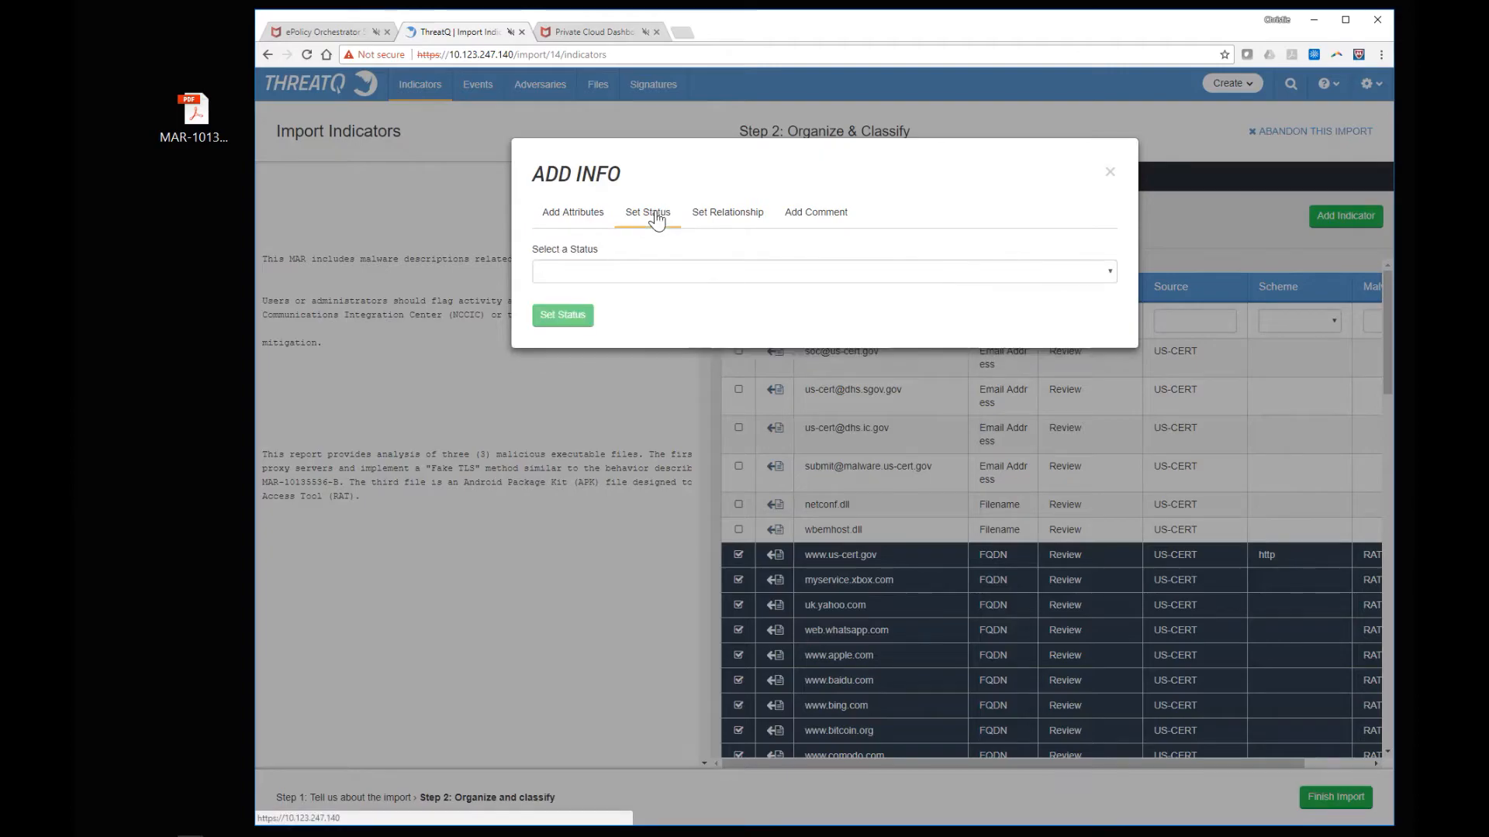
{"action": "left_click", "coordinate": [1056, 272]}
{"action": "left_click", "coordinate": [577, 316]}
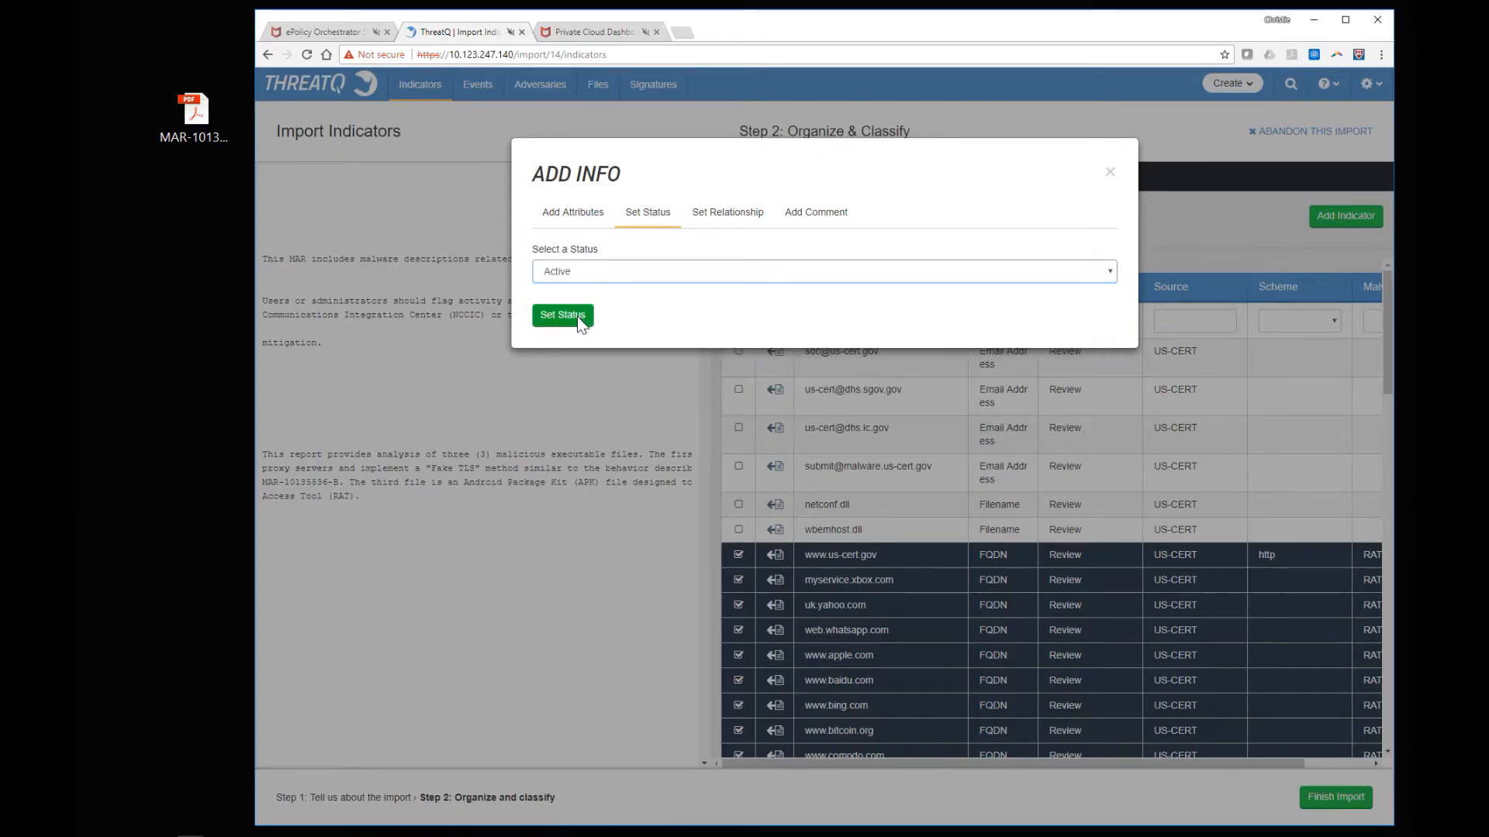
{"action": "left_click", "coordinate": [563, 318]}
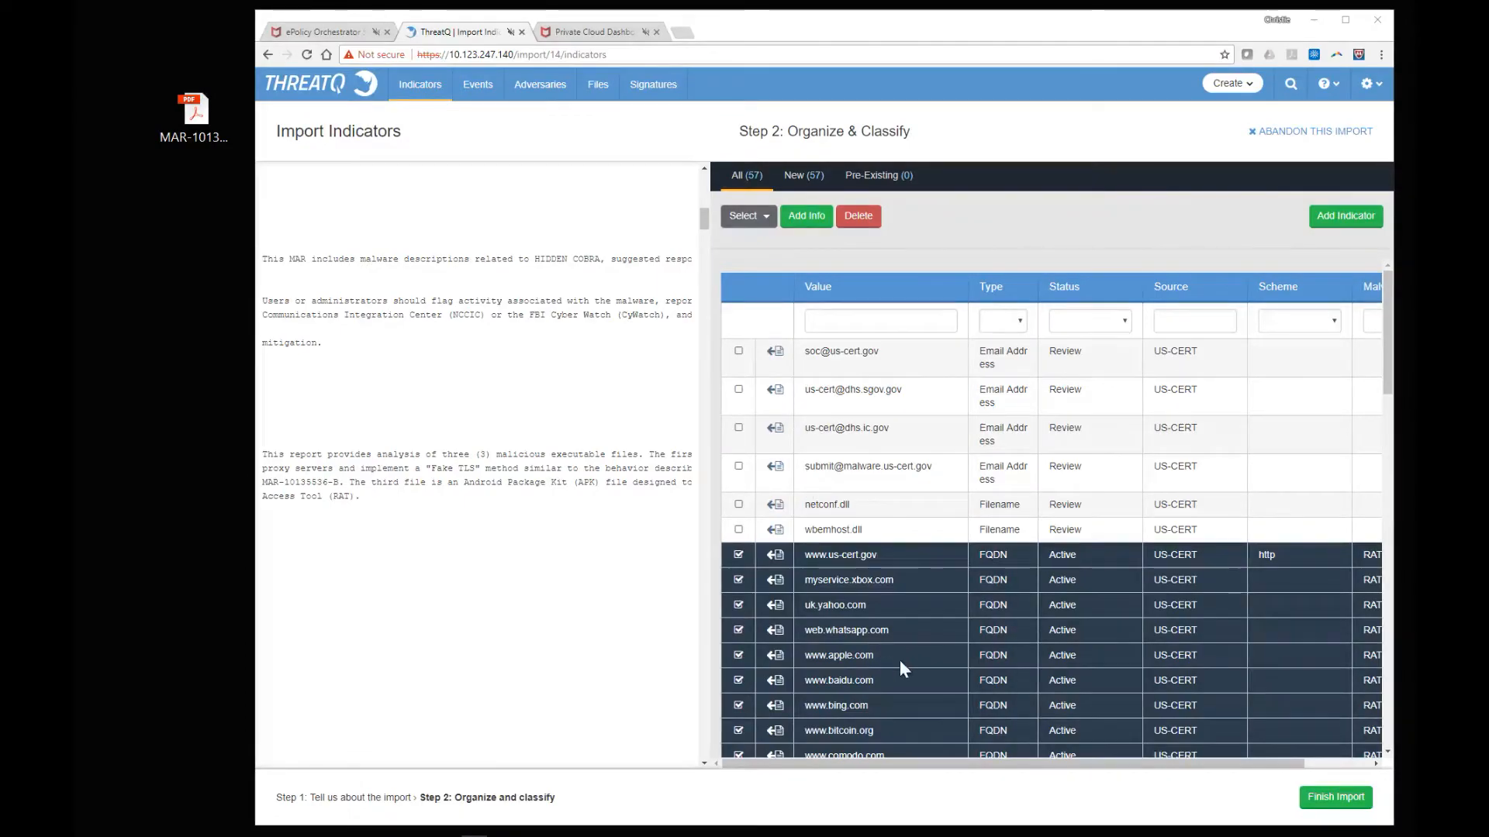
{"action": "left_click", "coordinate": [1335, 799]}
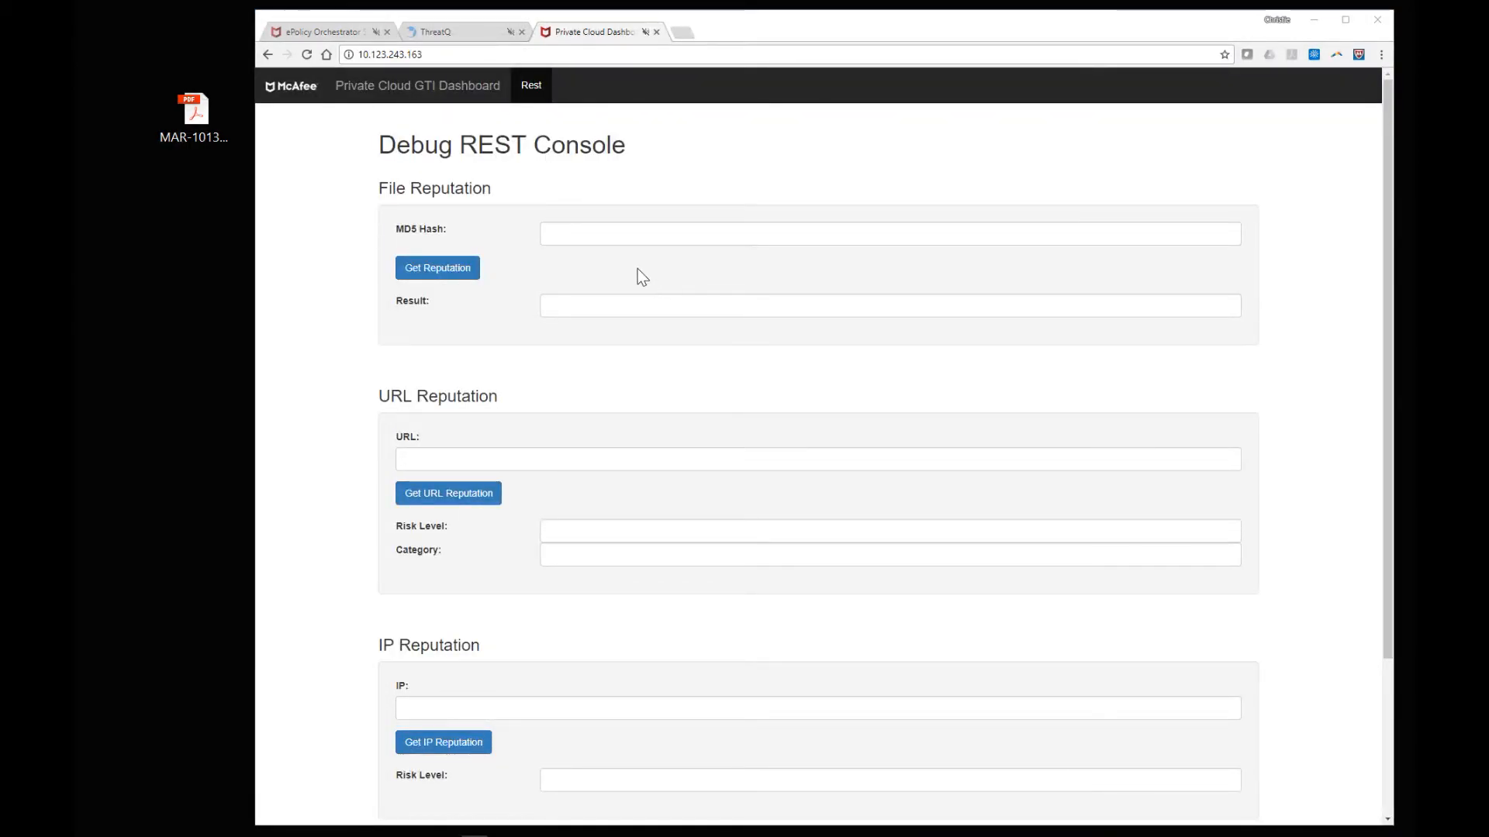
- Query the file reputation of MD5 hash C6F78AD187C365D117CACBEE140F6230 in the Private Cloud GTI Dashboard
{"action": "left_click", "coordinate": [574, 240]}
{"action": "type", "text": "C6F78AD187C365D117CACBEE140F6230"}
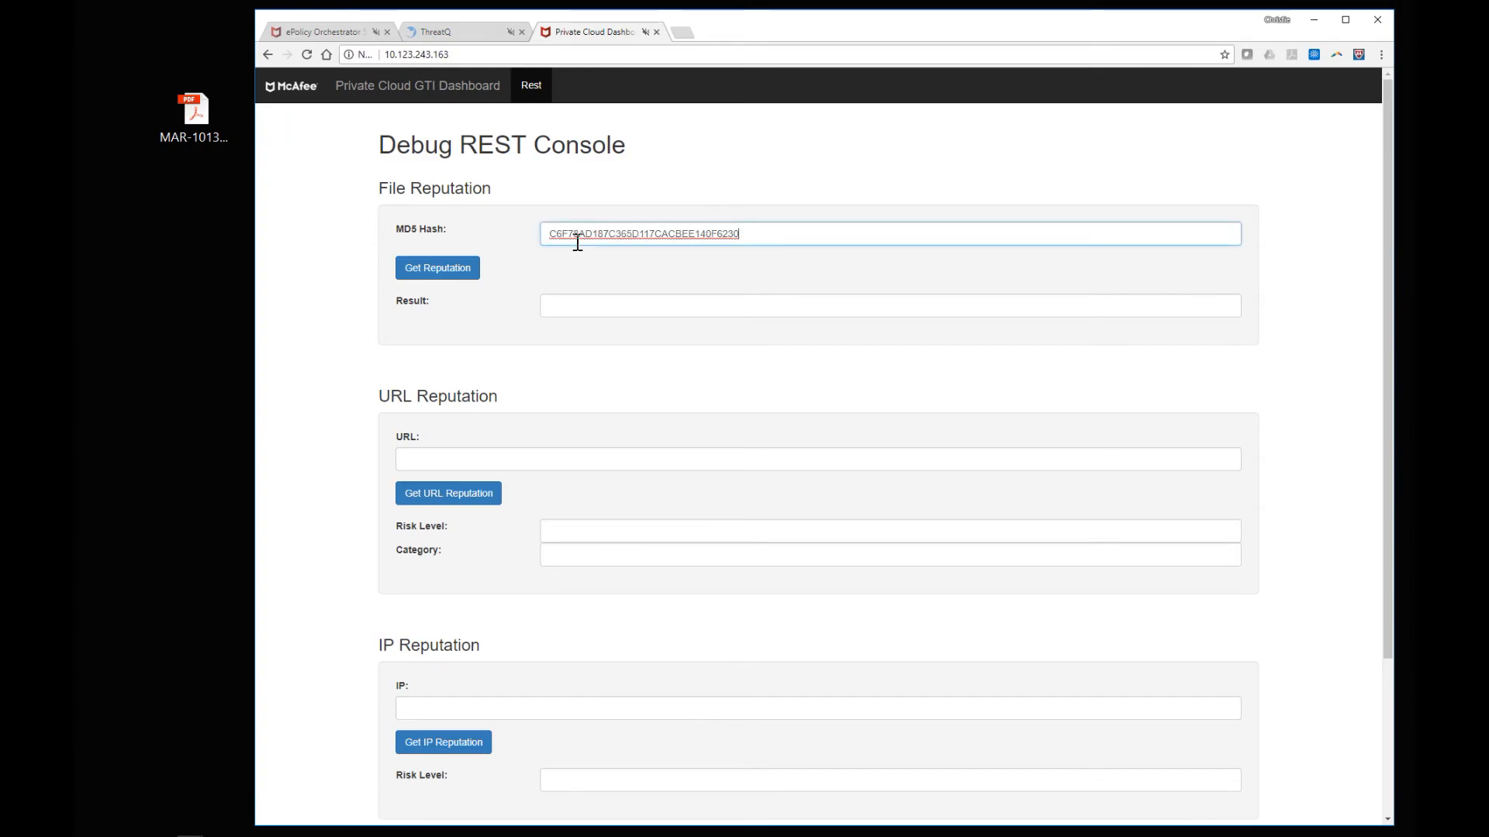
{"action": "left_click", "coordinate": [438, 272]}
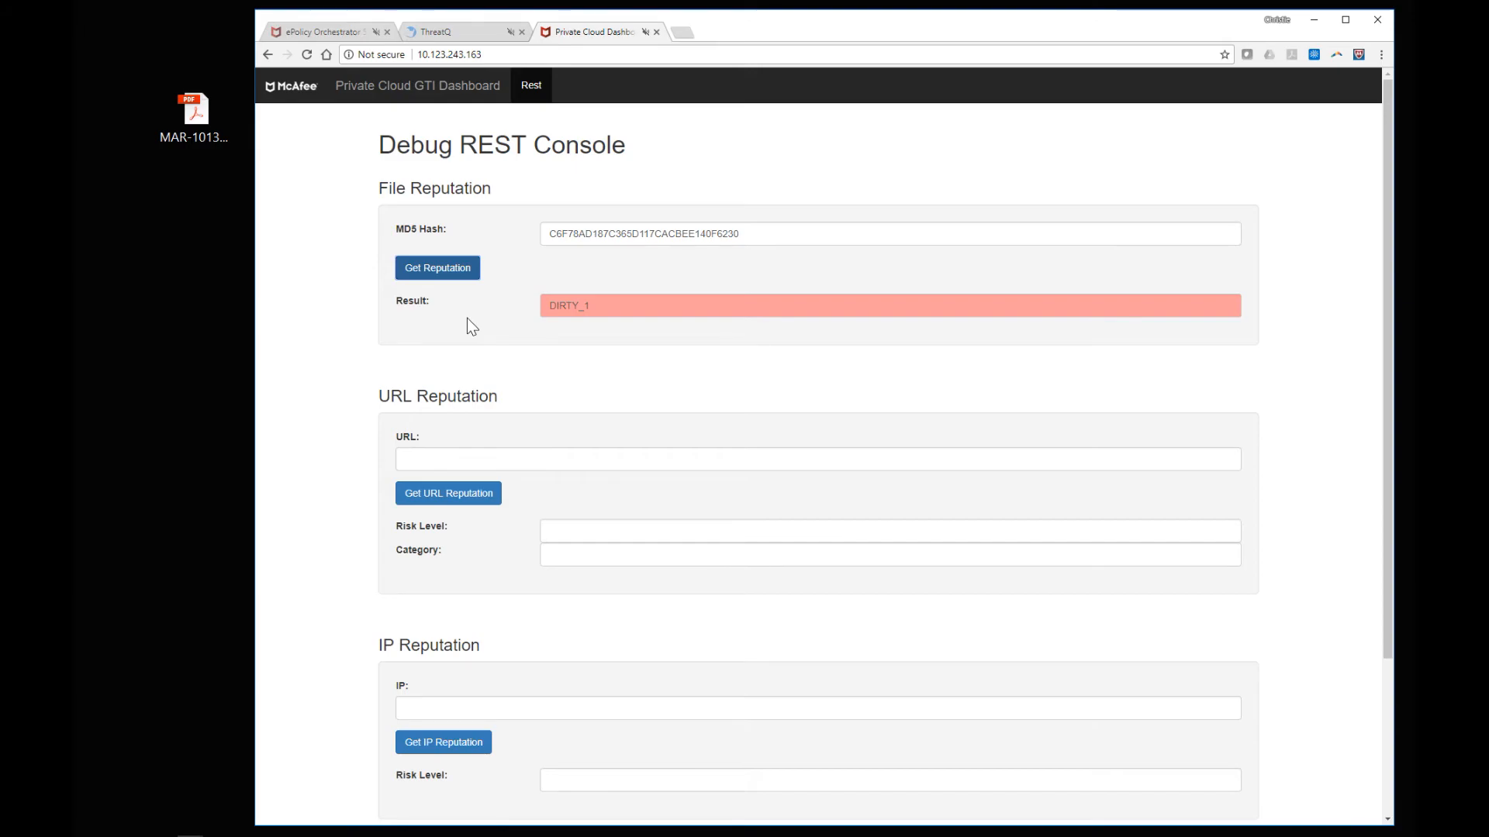
- Switch to ePolicy Orchestrator and search the TIE file reputations for the same MD5 hash
{"action": "left_click", "coordinate": [334, 35]}
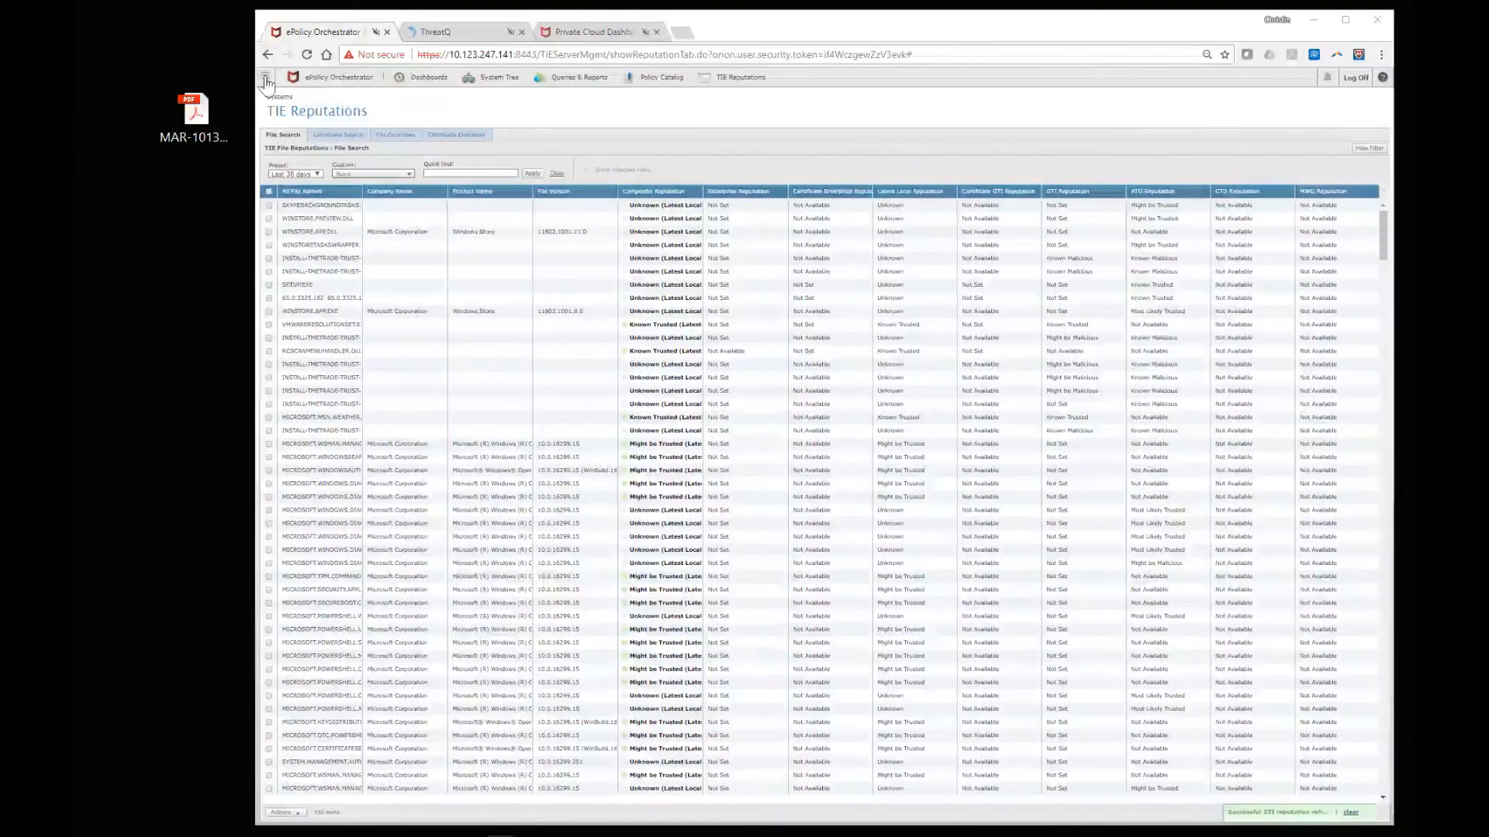
{"action": "left_click", "coordinate": [428, 173]}
{"action": "key", "text": "ctrl+v"}
{"action": "left_click", "coordinate": [534, 175]}
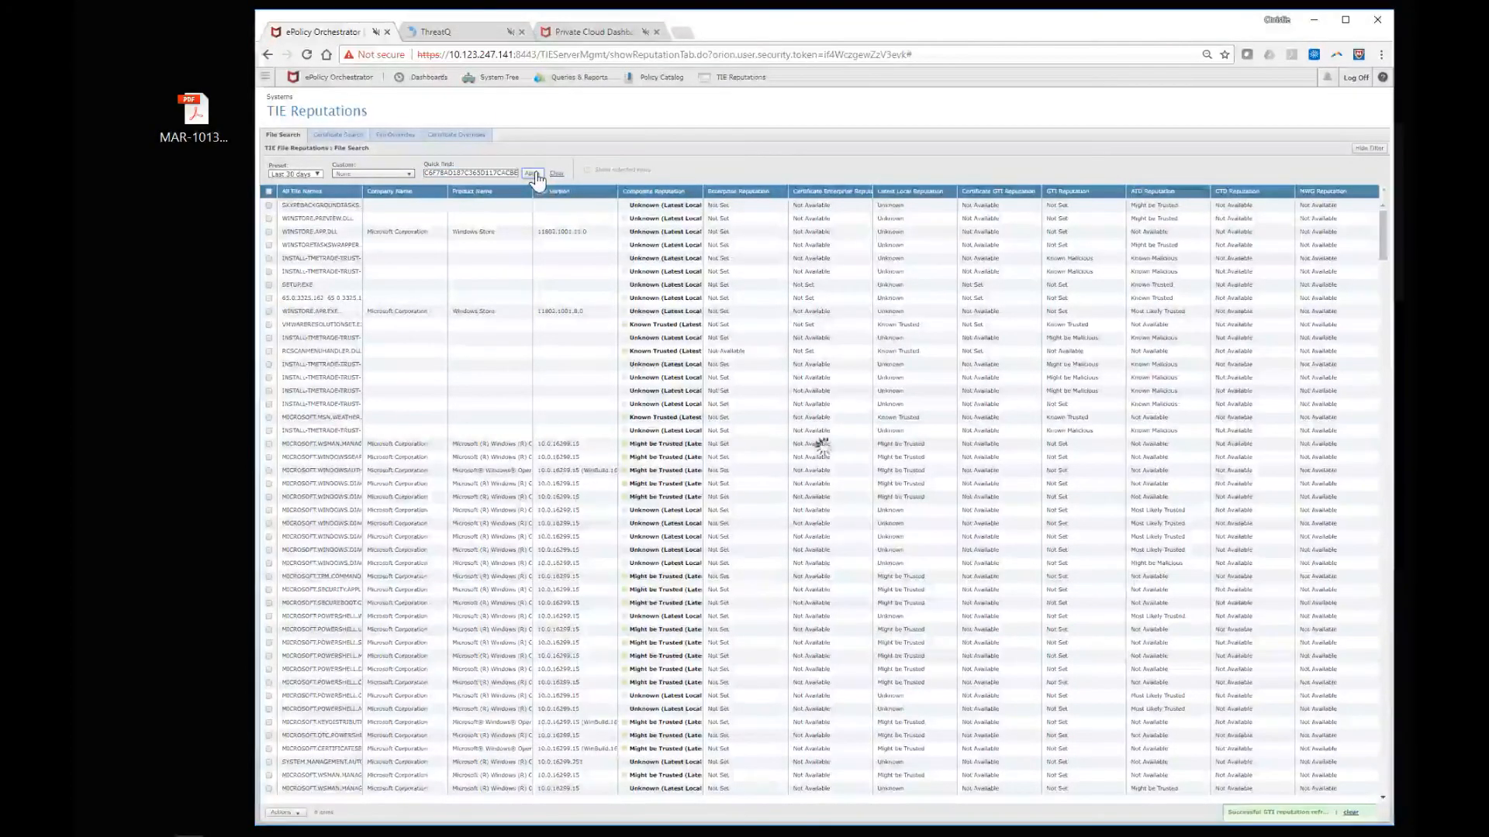